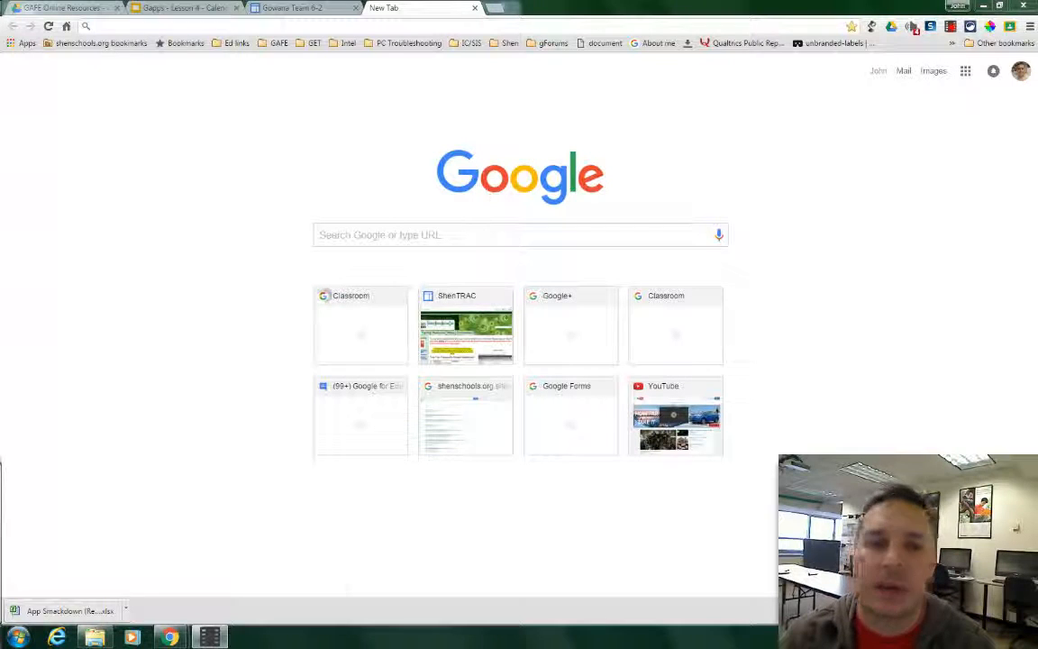
# Open Google Calendar from the Google apps.
pyautogui.click(965, 71)
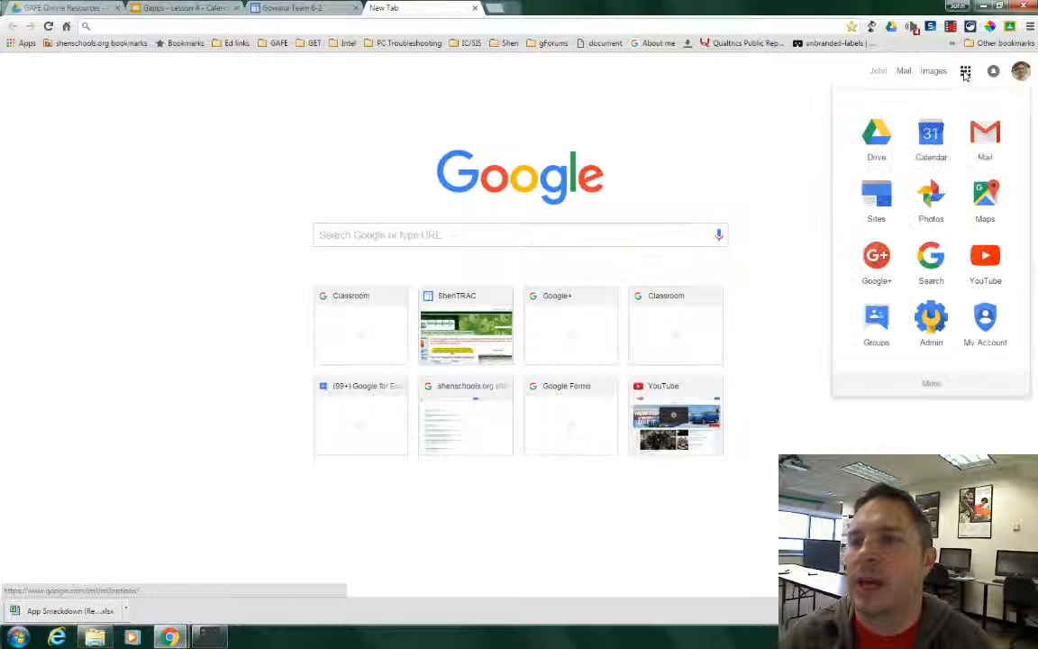
pyautogui.click(931, 153)
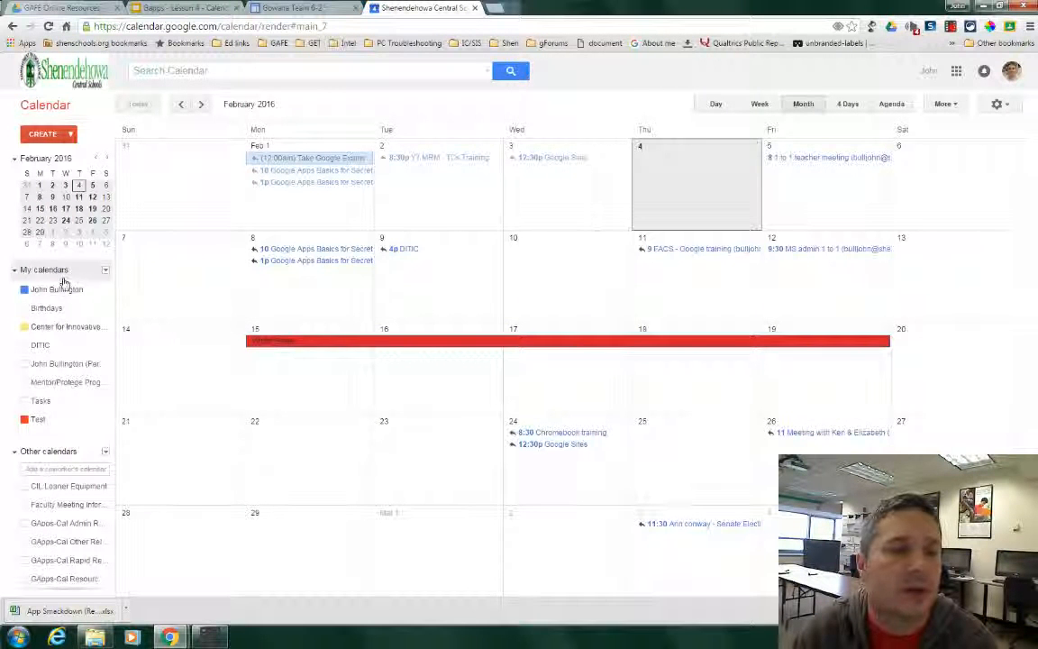
# Show the personal calendar's events under My calendars, then hide them again.
pyautogui.click(56, 364)
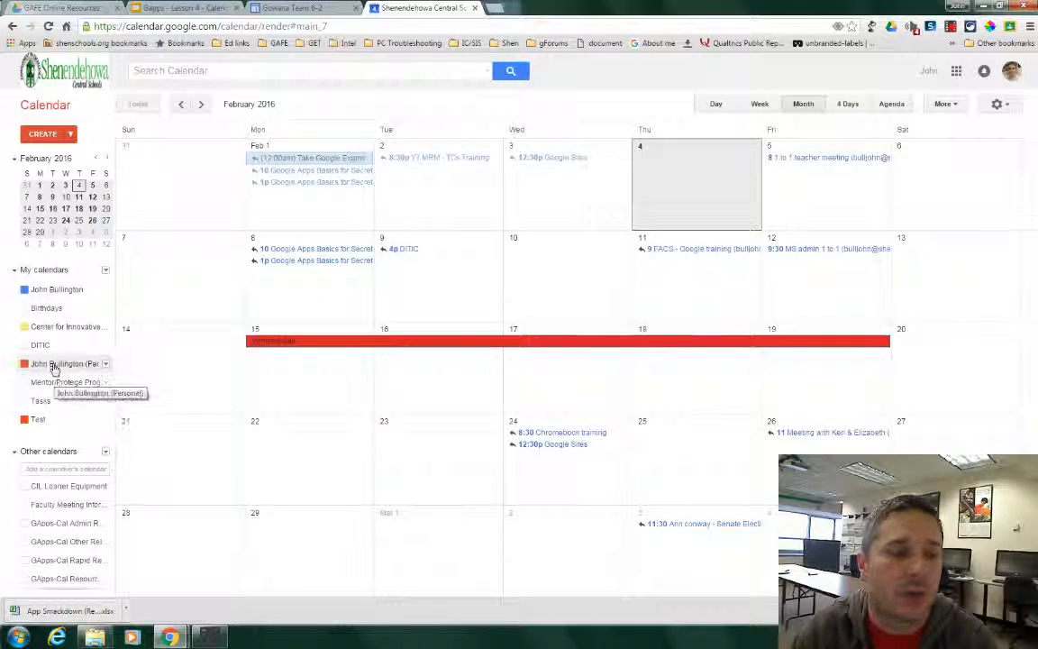
pyautogui.click(54, 364)
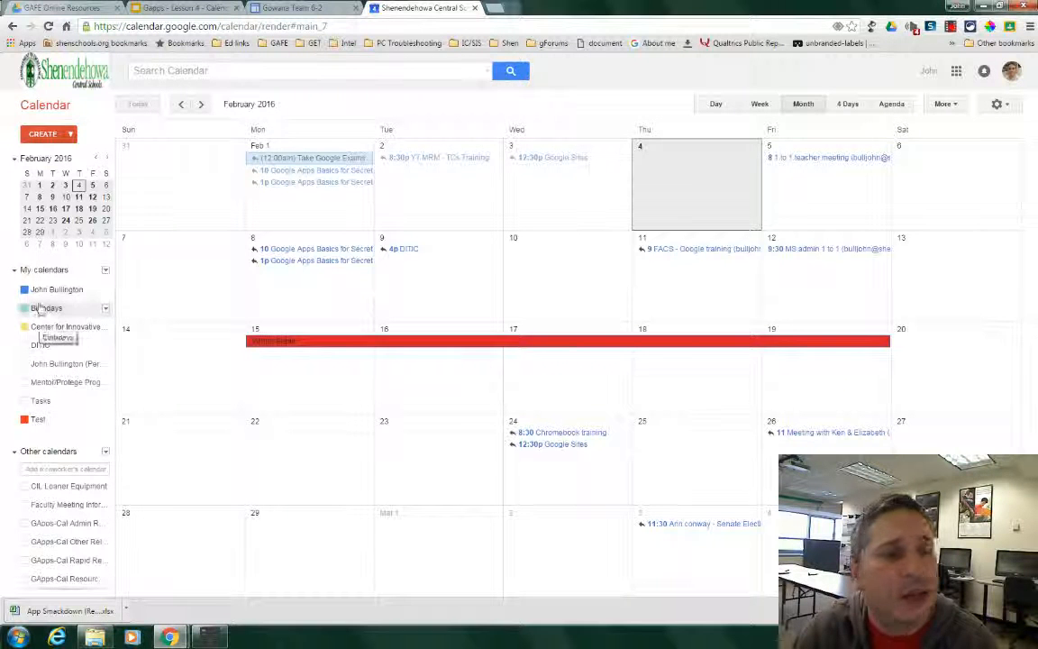
pyautogui.click(38, 328)
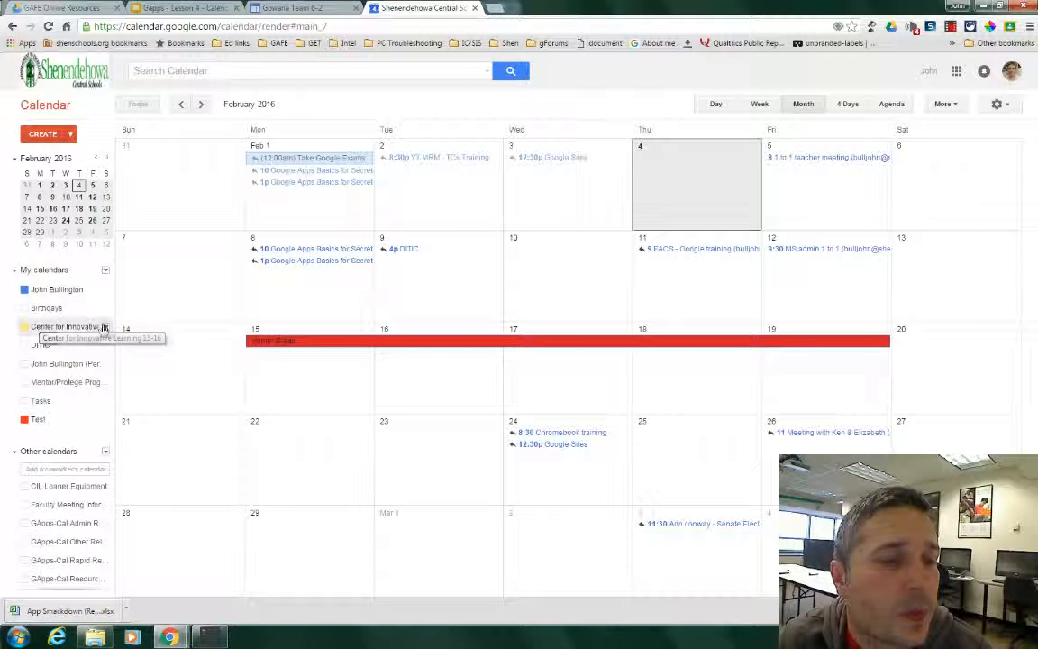
pyautogui.click(40, 347)
pyautogui.click(54, 383)
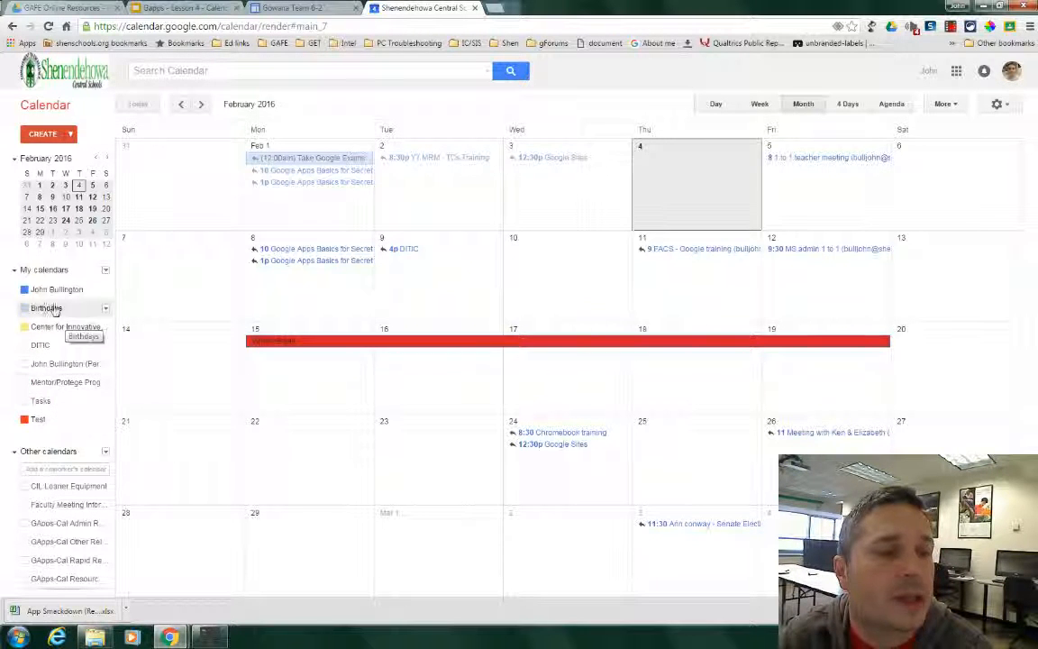
pyautogui.click(41, 385)
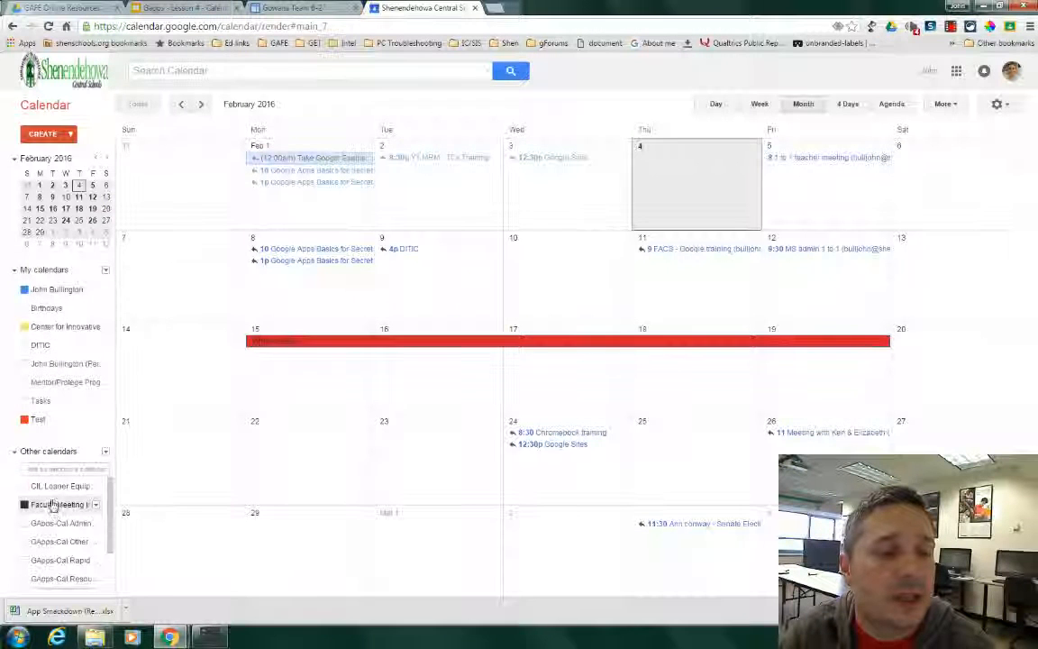
# Display the Holidays in United States calendar from the other calendars.
pyautogui.scroll(-2, 58, 545)
pyautogui.scroll(3, 58, 551)
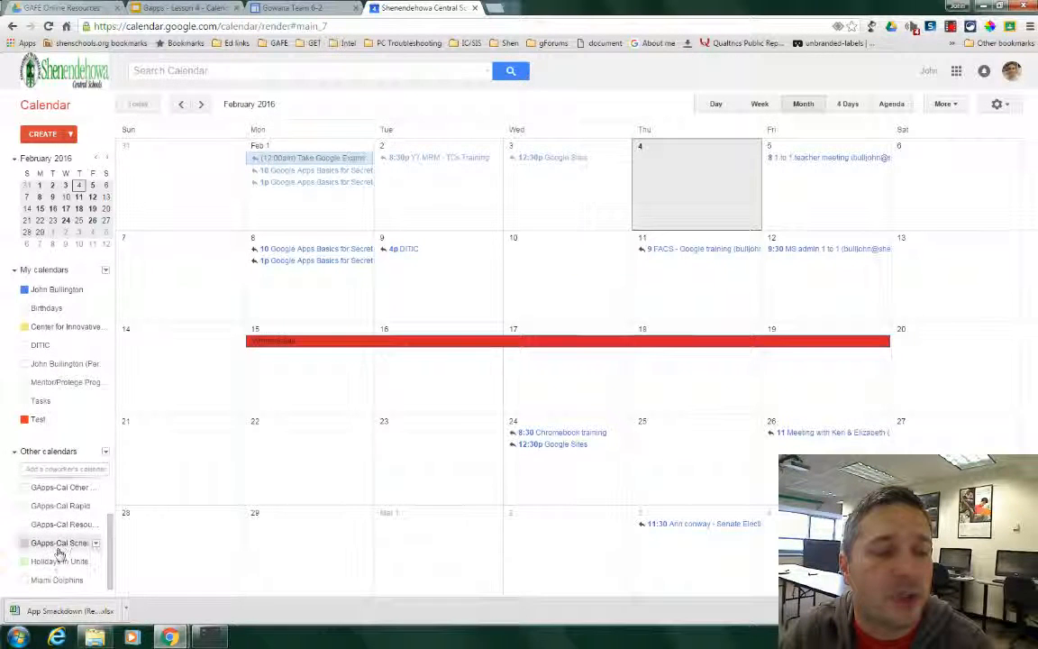
pyautogui.scroll(-3, 58, 566)
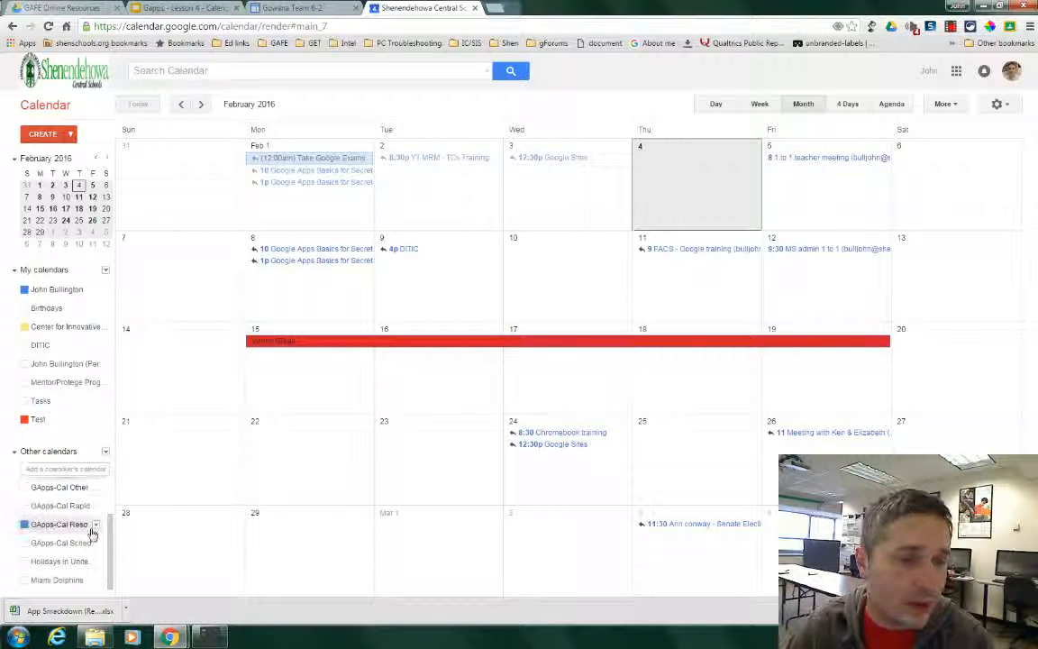
pyautogui.moveTo(106, 525)
pyautogui.mouseDown()
pyautogui.moveTo(109, 500)
pyautogui.moveTo(109, 540)
pyautogui.mouseUp()
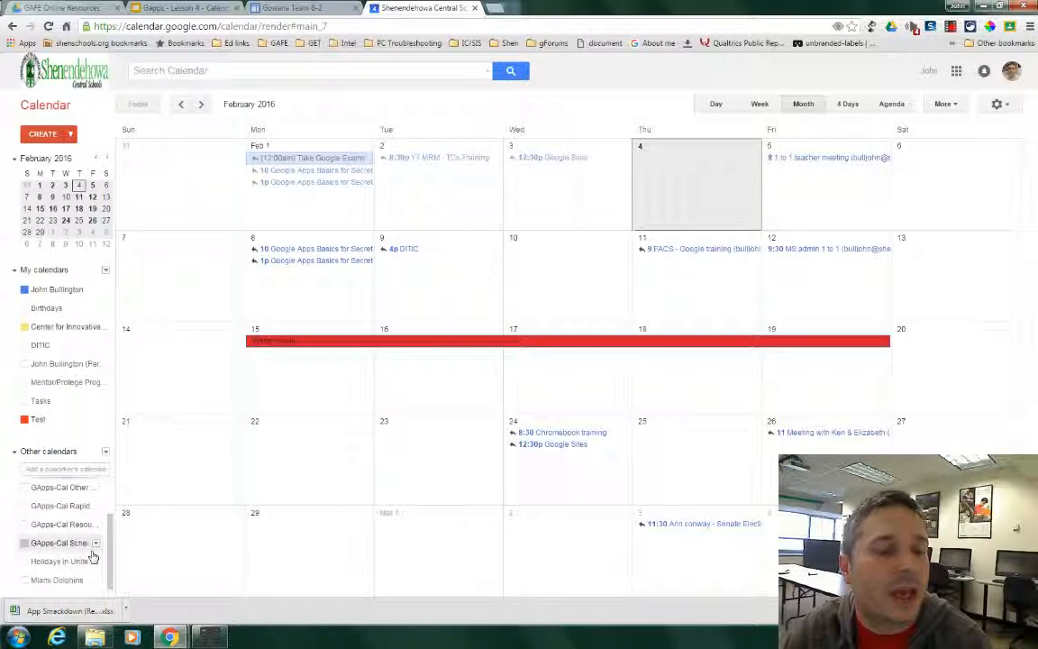
pyautogui.click(24, 561)
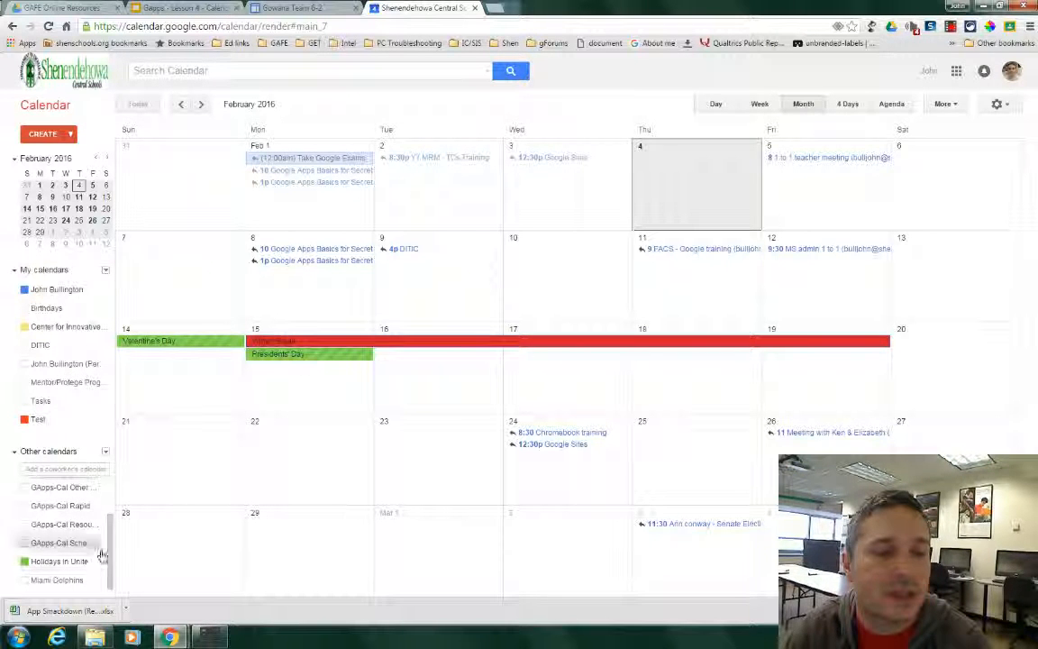
# Display the DITIC calendar's events in the month view.
pyautogui.moveTo(111, 555); pyautogui.dragTo(110, 517)
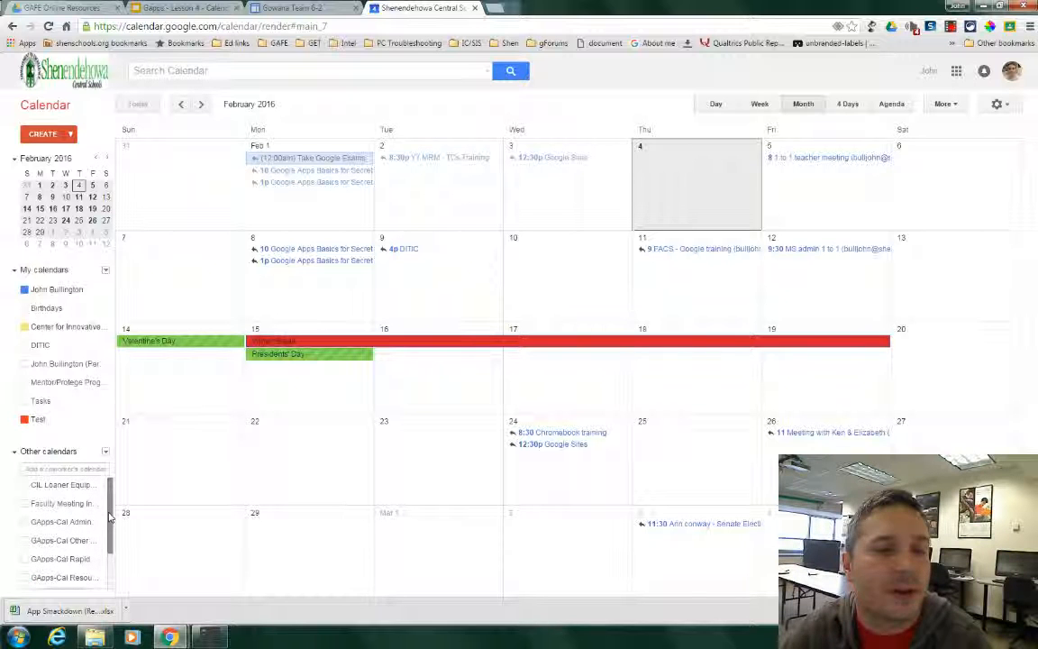
pyautogui.scroll(1, 27, 532)
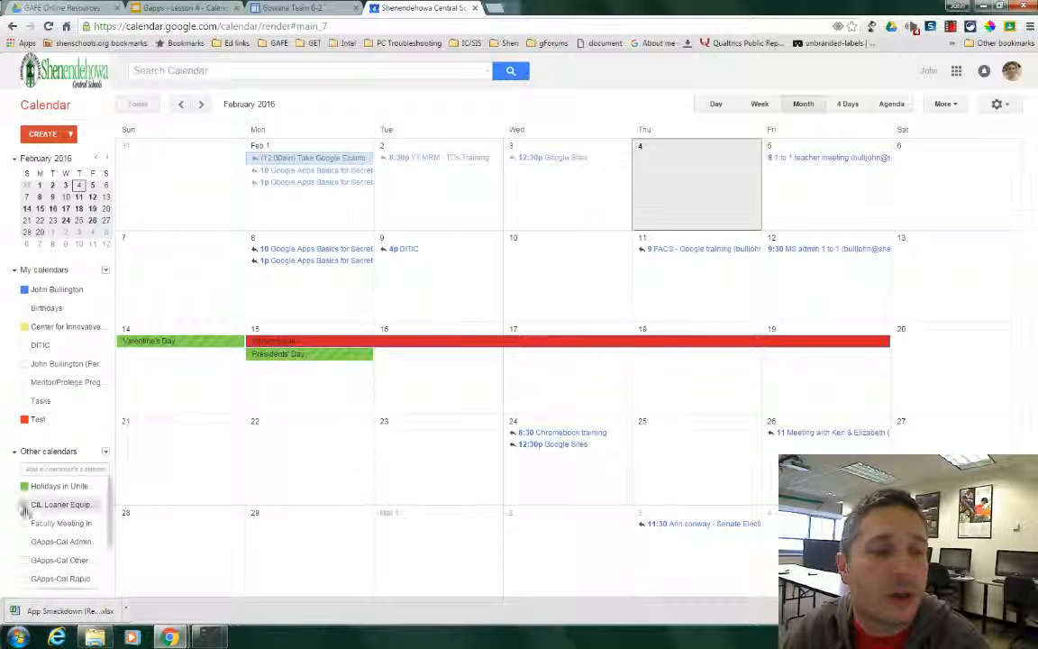
pyautogui.click(27, 349)
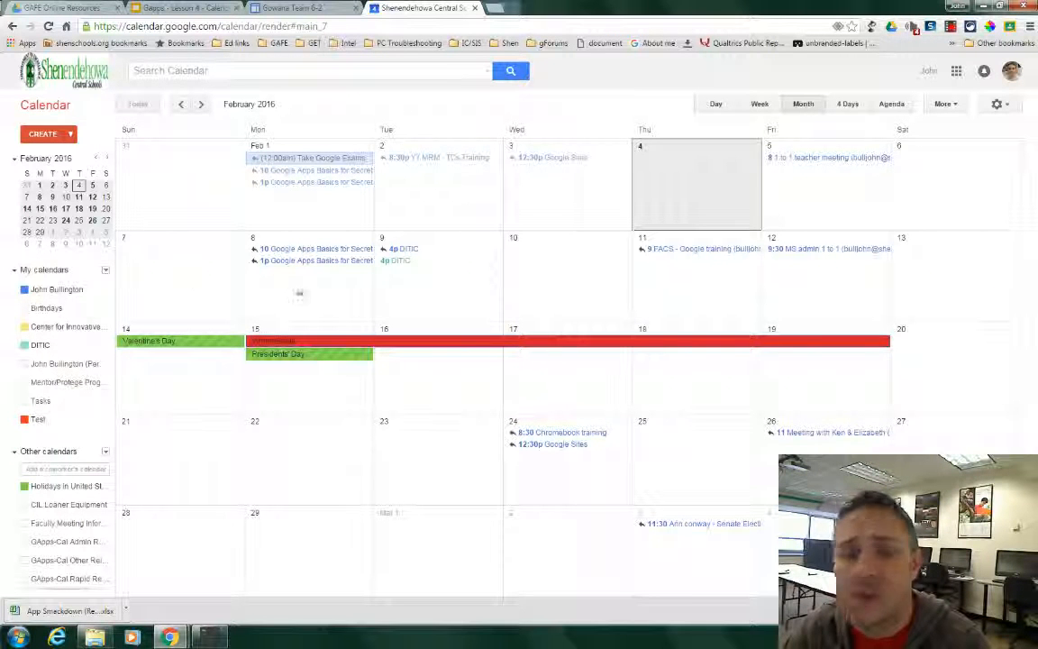
# Start a new calendar under My calendars and name it Parent Conference.
pyautogui.click(106, 270)
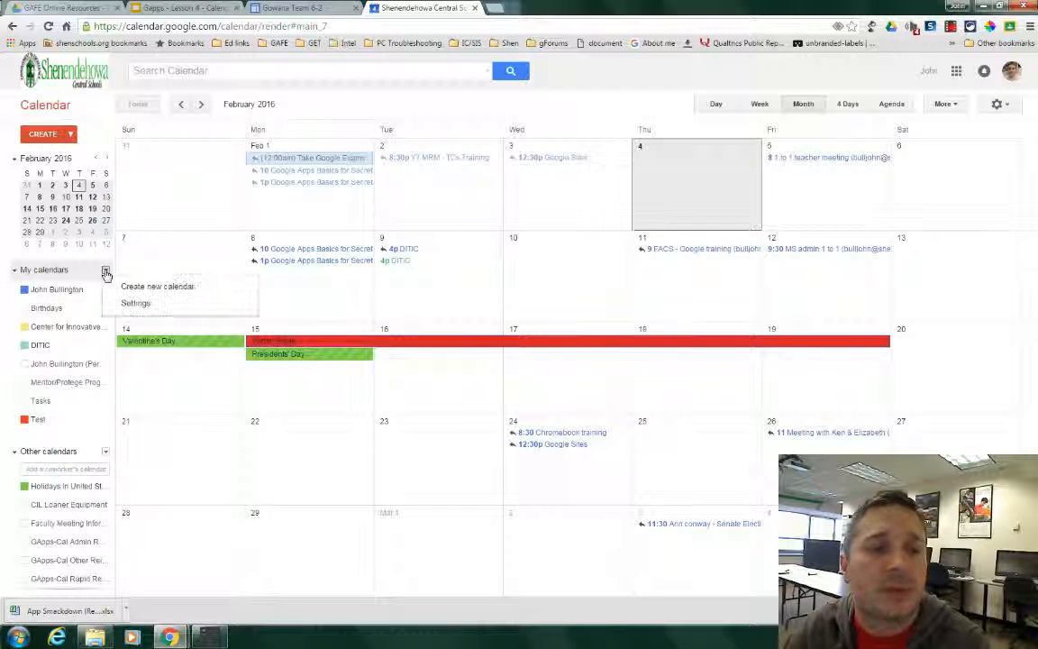
pyautogui.click(156, 289)
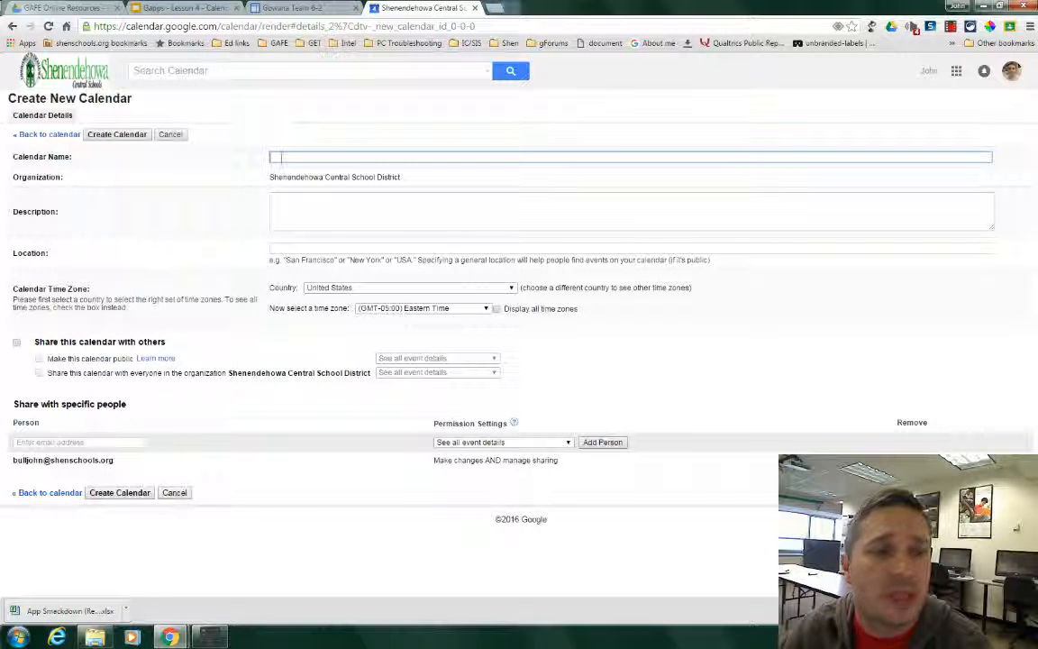
pyautogui.write('Falloll')
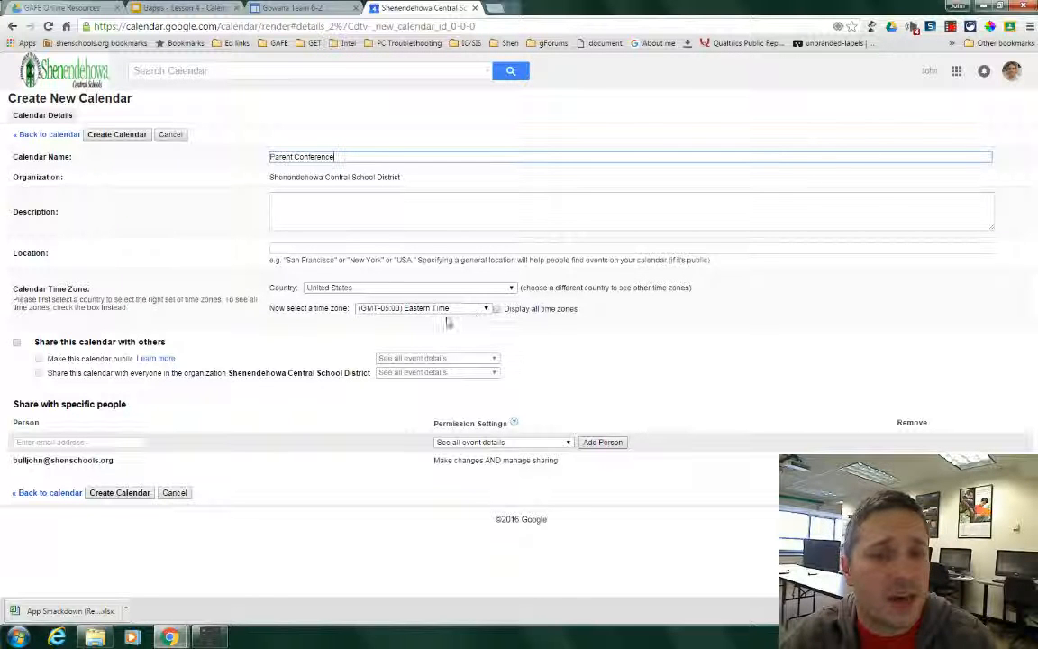
pyautogui.click(204, 277)
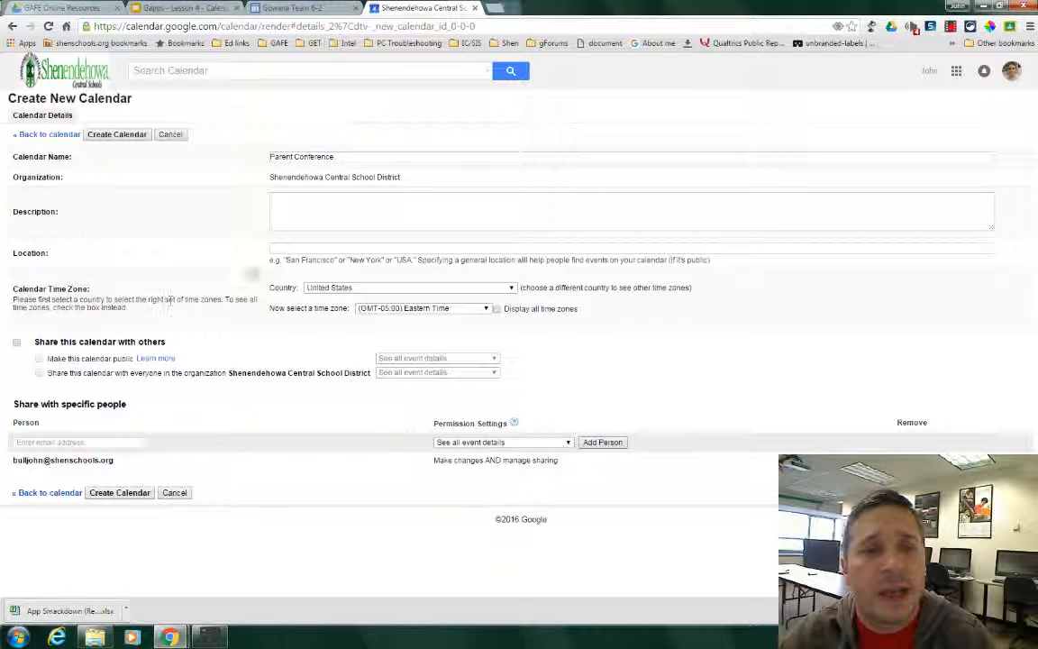
pyautogui.tripleClick(262, 155)
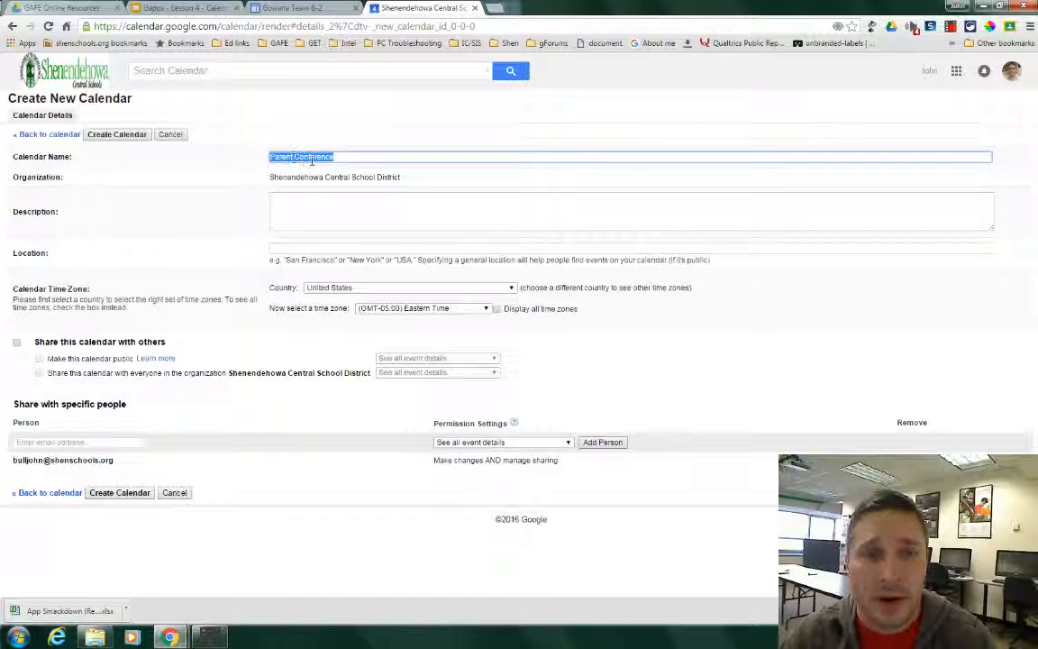
# Share the Parent Conference calendar with others and make it public, with the access level See all event details.
pyautogui.click(16, 342)
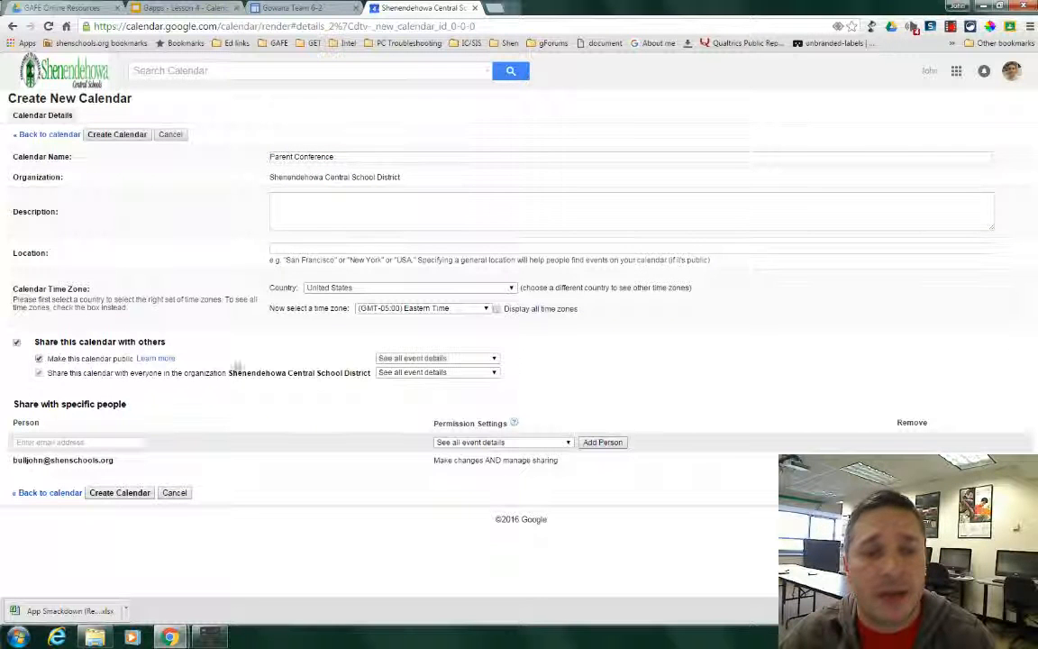
pyautogui.click(428, 361)
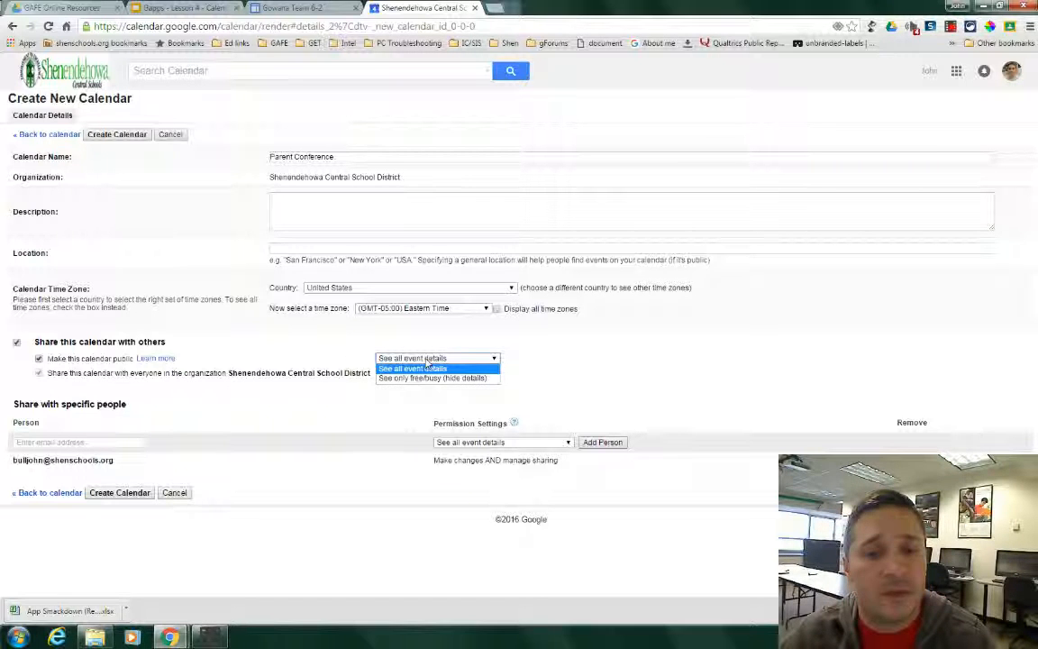
pyautogui.click(357, 357)
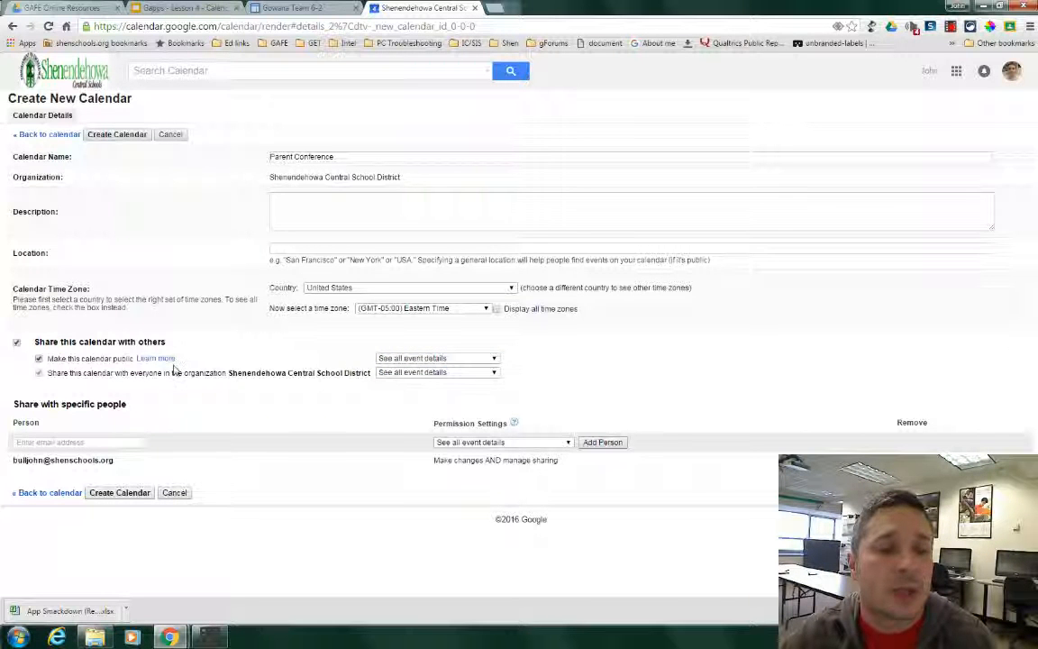
# Share the calendar with a coworker by e-mail address and grant the permission Make changes AND manage sharing.
pyautogui.click(93, 442)
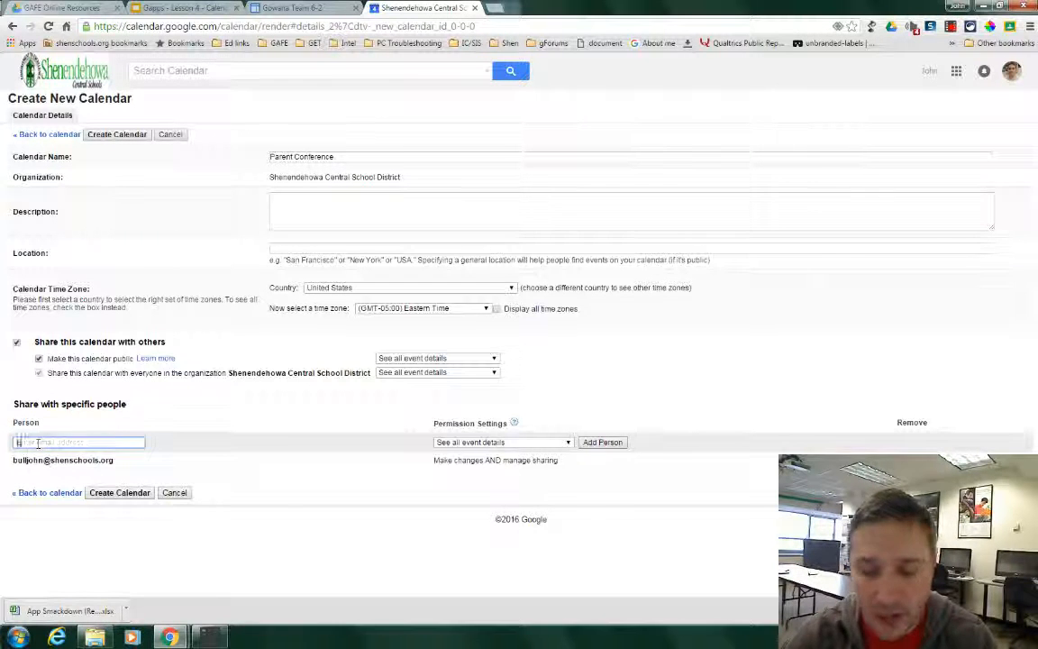
pyautogui.write('piet')
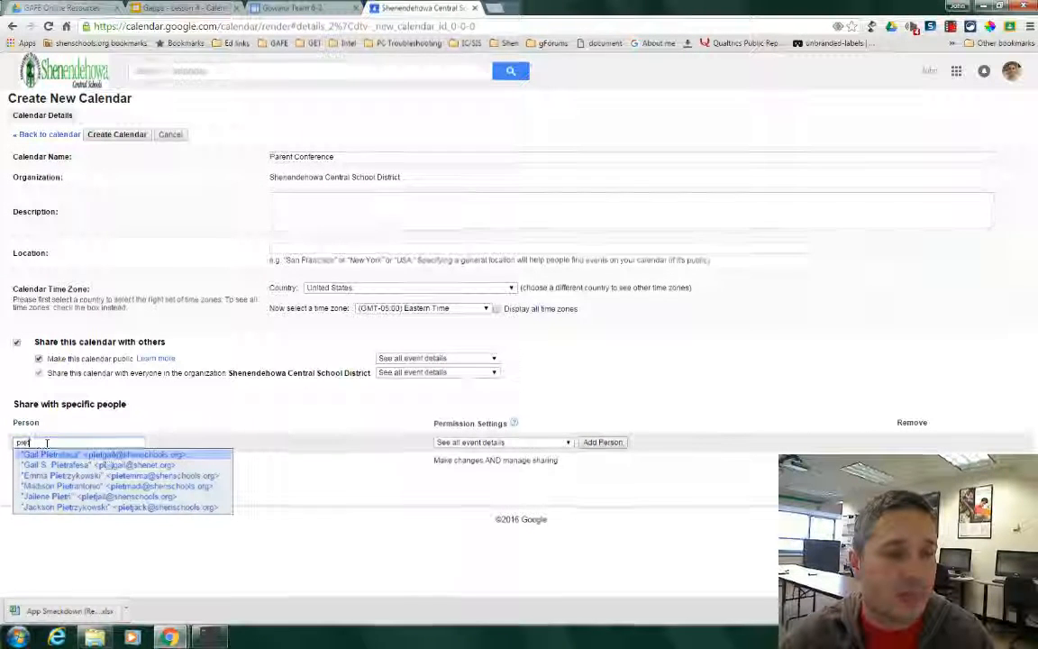
pyautogui.click(108, 457)
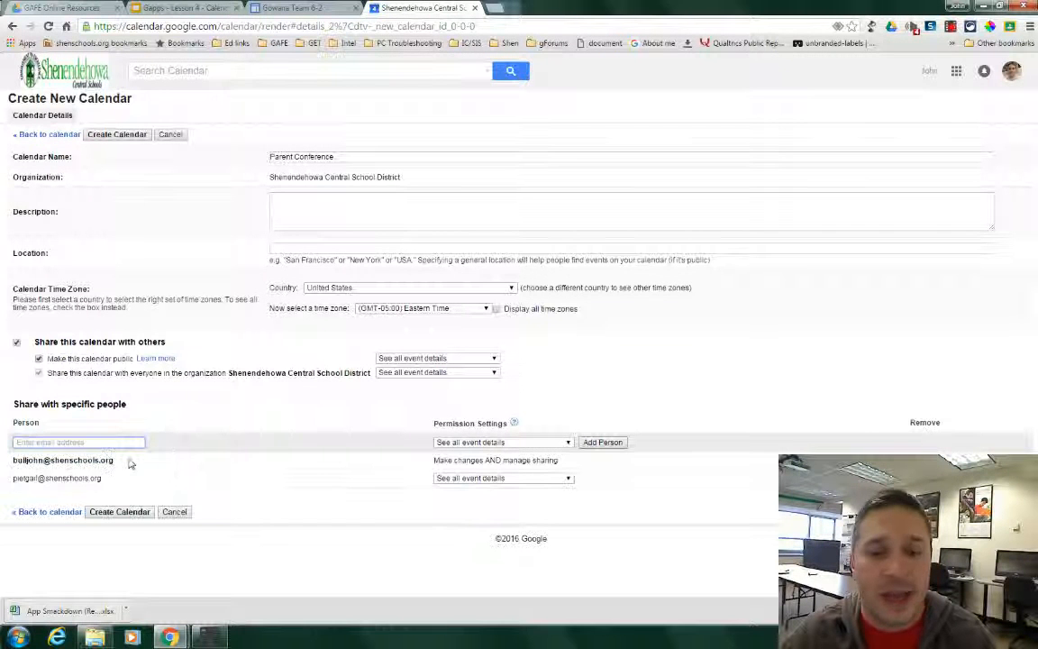
pyautogui.click(474, 479)
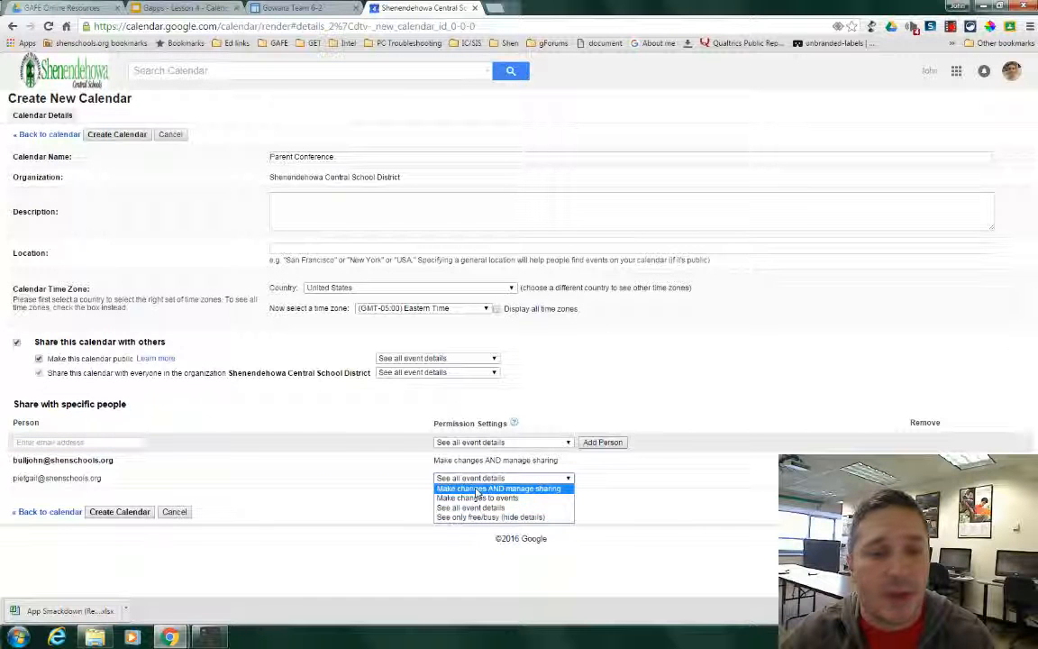
pyautogui.click(477, 489)
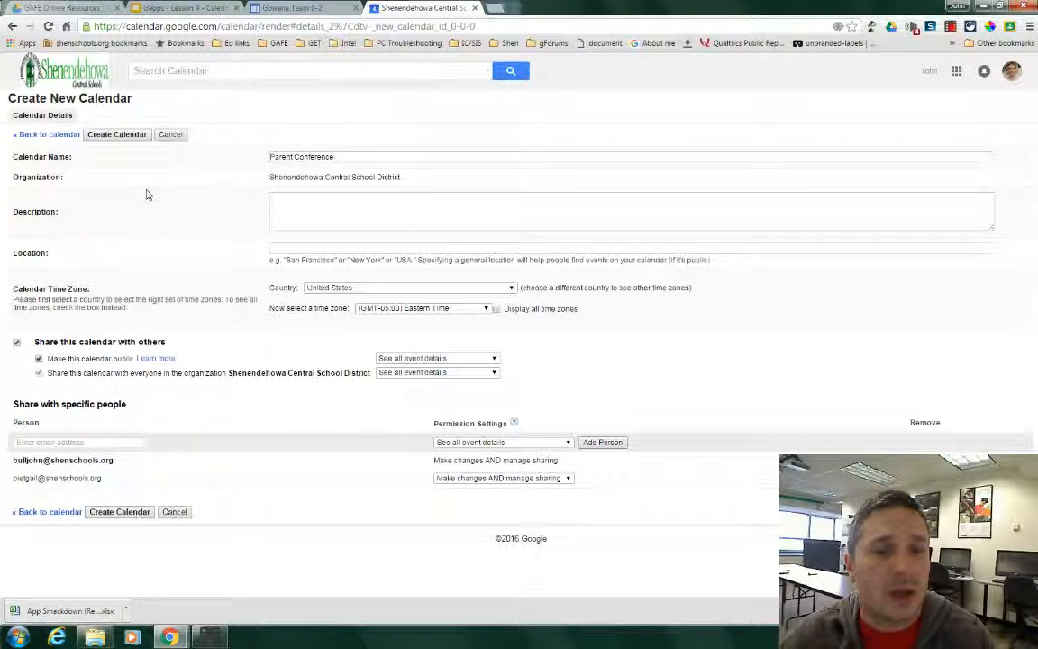
# Discard the unsaved Parent Conference calendar and return to the month view.
pyautogui.click(174, 512)
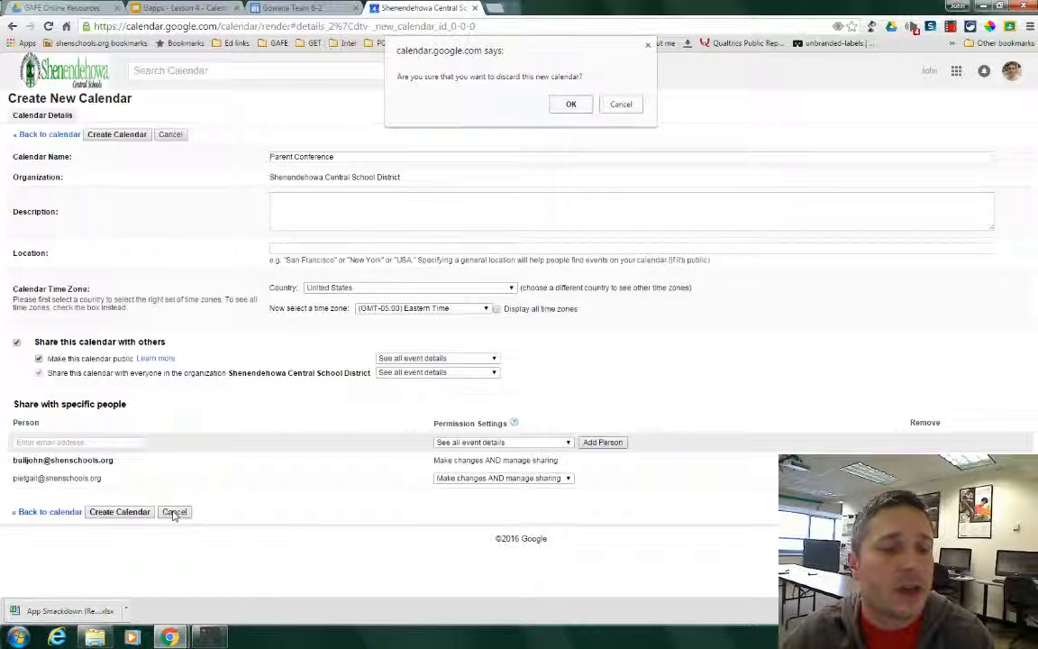
pyautogui.click(568, 104)
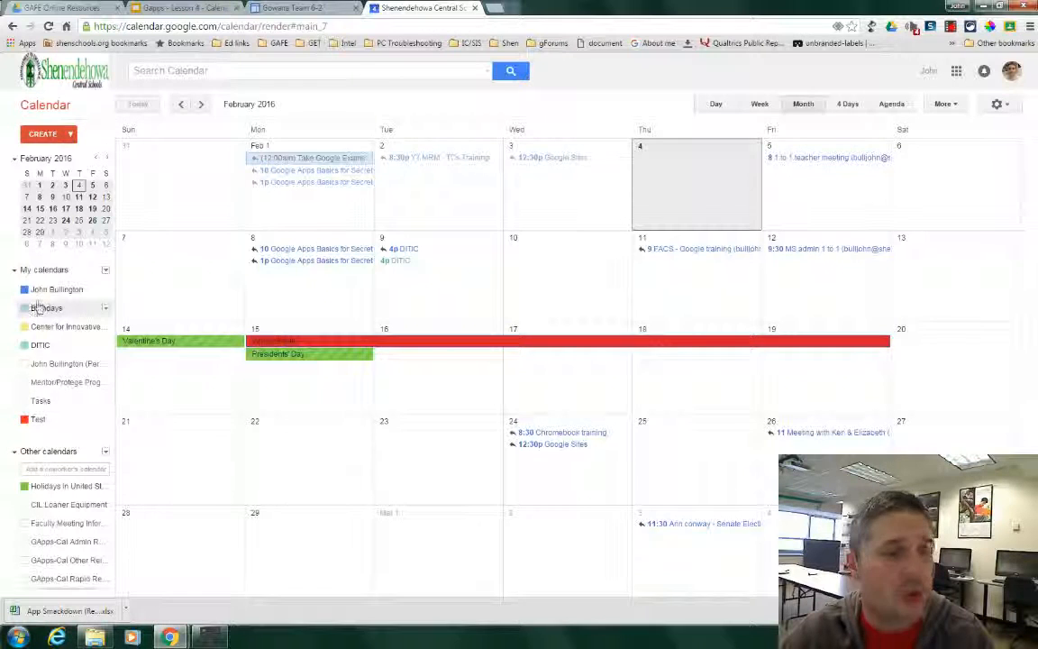
pyautogui.click(25, 366)
pyautogui.click(25, 366)
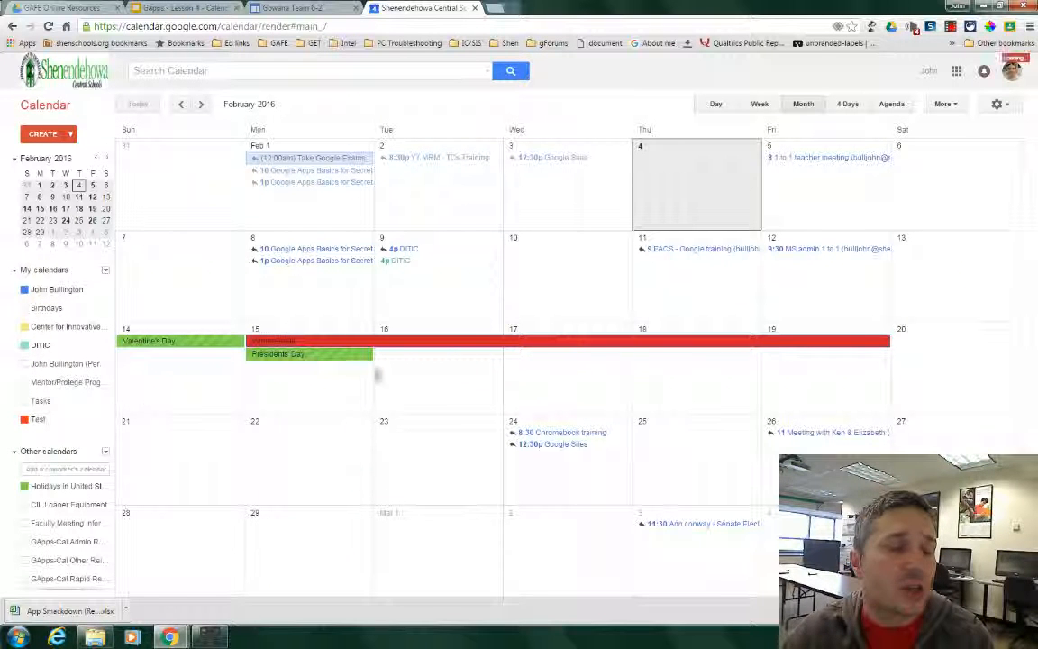
# Review the slides on creating a new calendar and accessing a shared one in the Gapps - Lesson 4 - Calendar presentation.
pyautogui.click(144, 8)
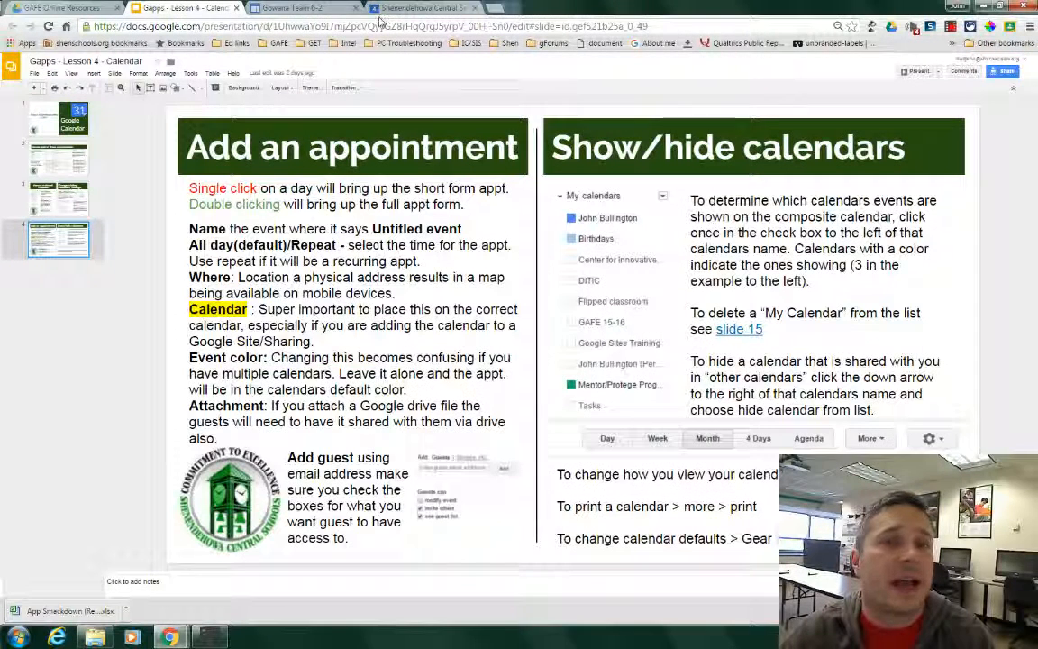
pyautogui.click(75, 163)
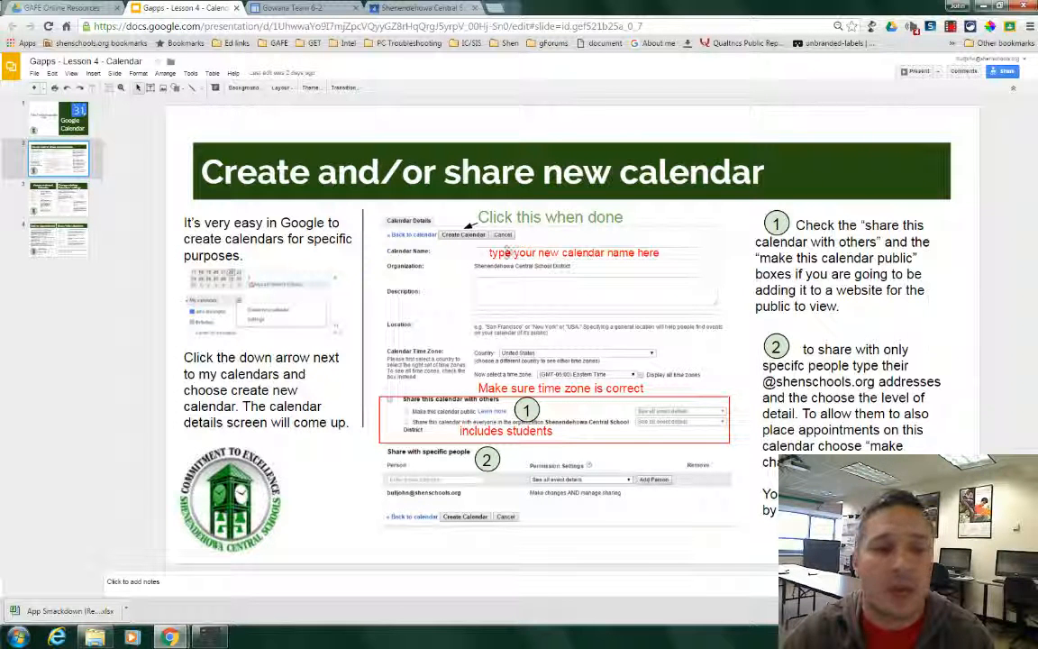
pyautogui.click(64, 188)
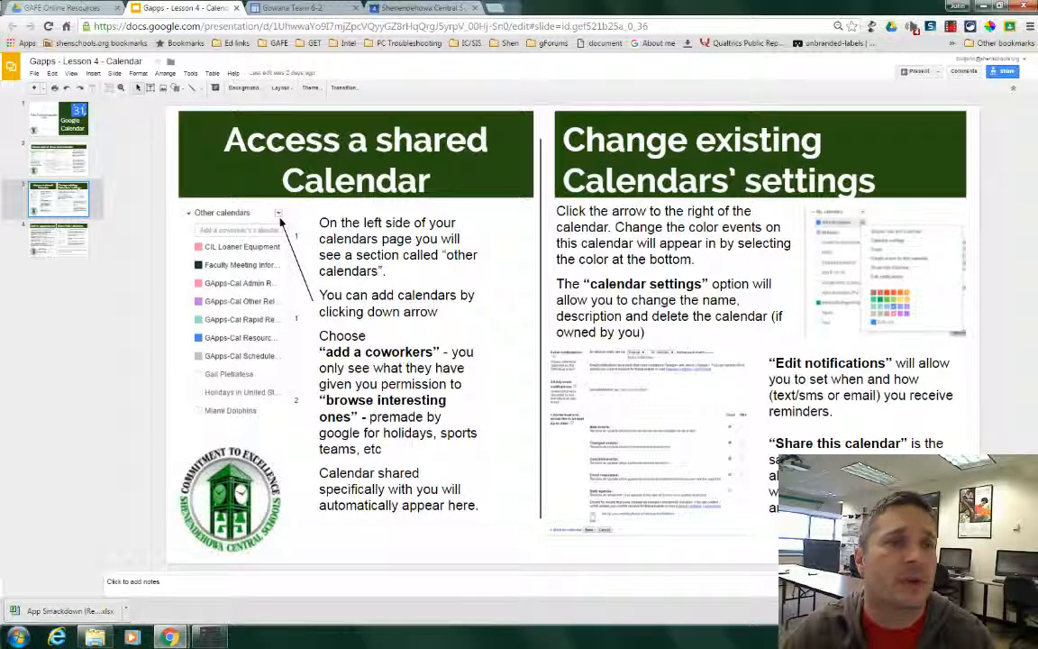
# In Google Calendar, review the DITIC calendar's sharing permissions and notification options, and save the settings page.
pyautogui.click(370, 9)
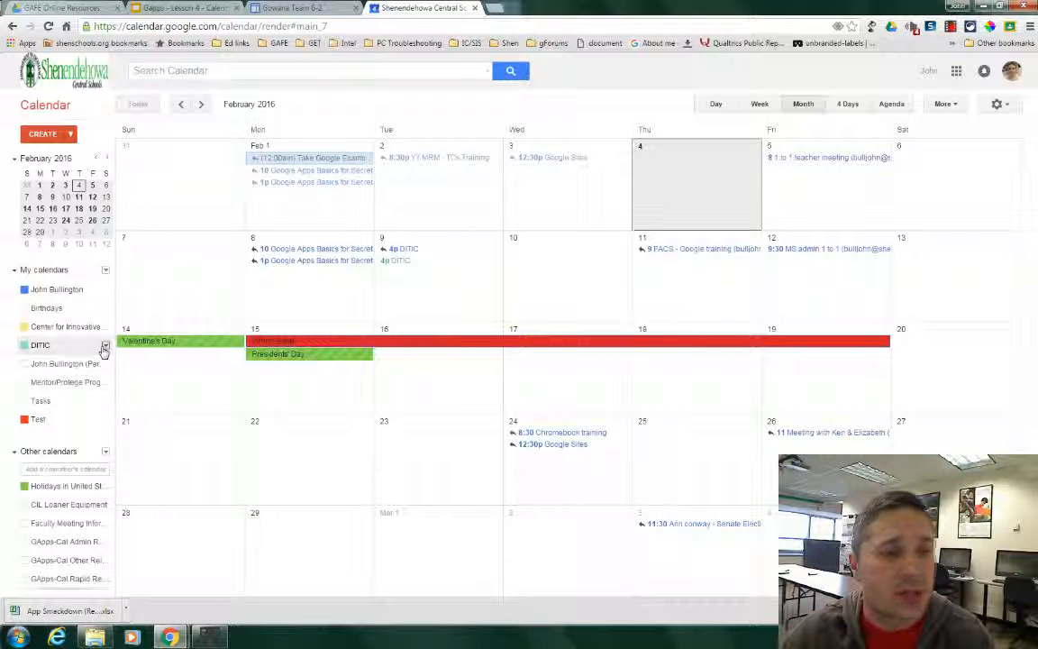
pyautogui.click(105, 346)
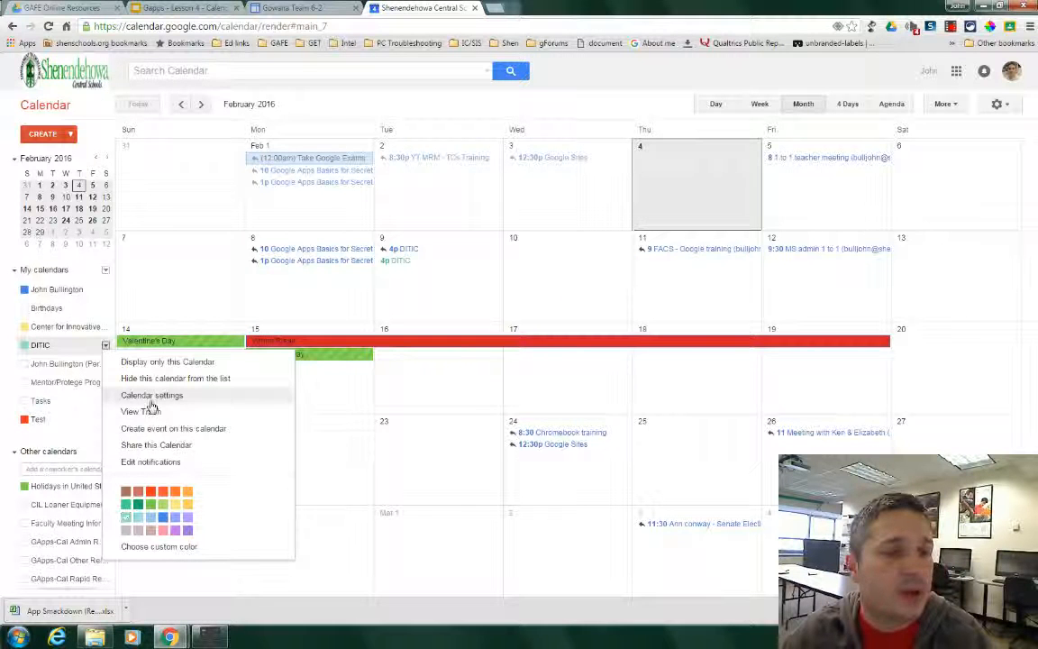
pyautogui.click(149, 447)
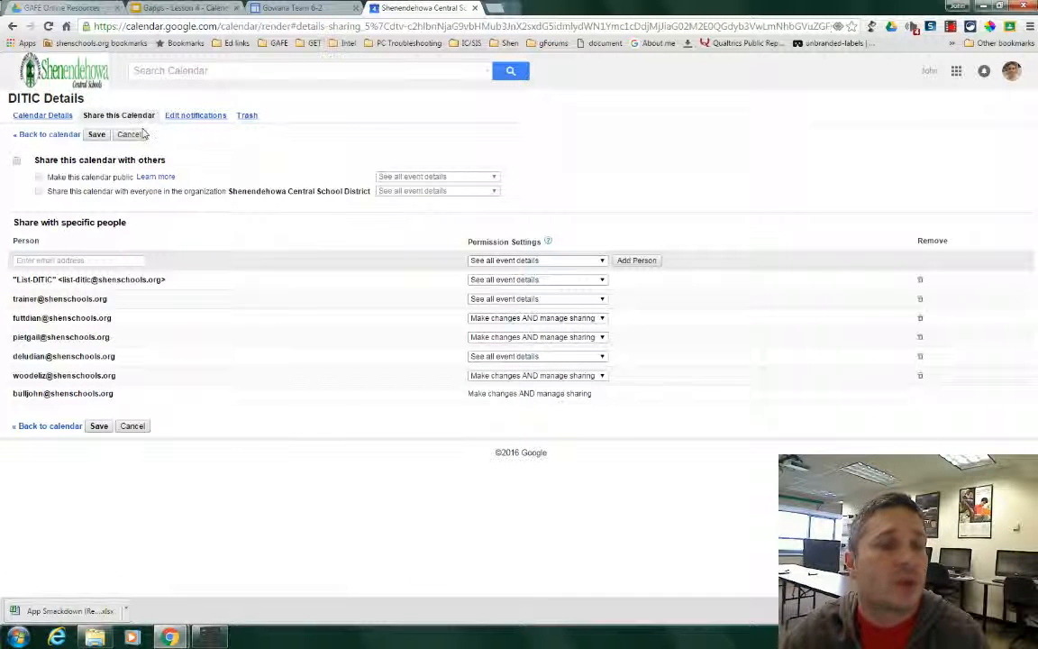
pyautogui.click(193, 117)
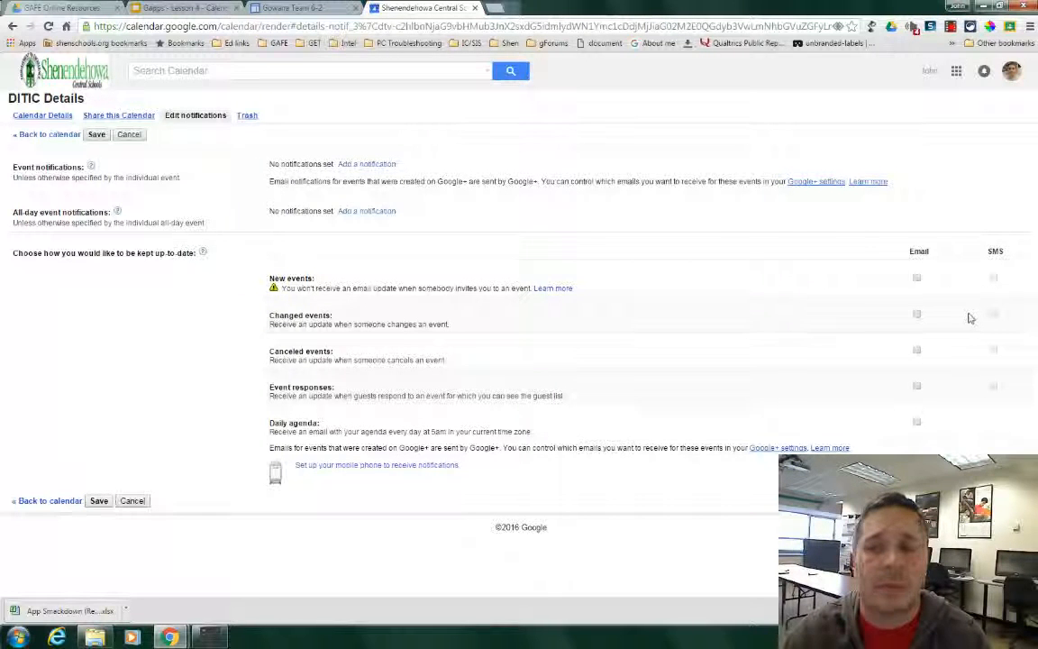
pyautogui.click(96, 134)
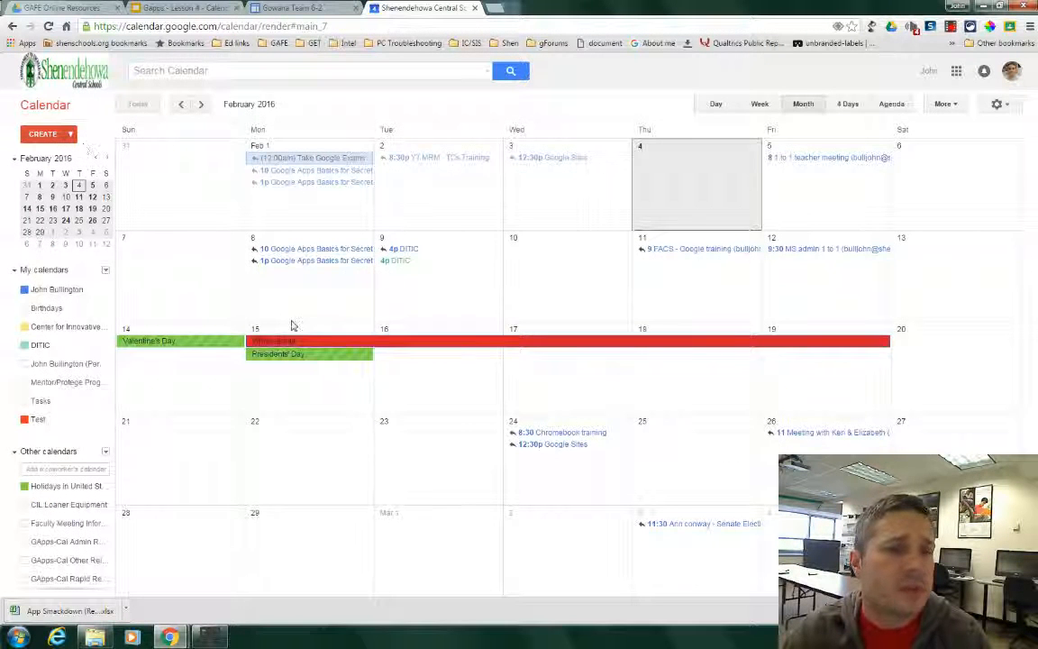
# Examine the Center for Innovative Learning 15-16 calendar's settings, including its HTML calendar address and the permanent delete option, and leave without saving.
pyautogui.click(104, 328)
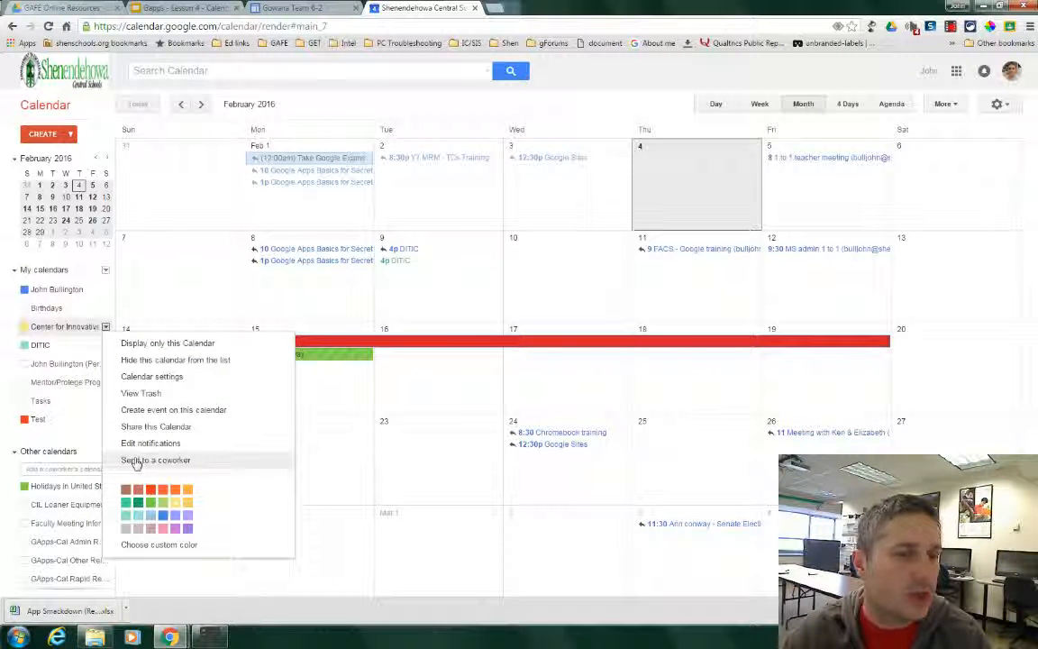
pyautogui.click(152, 378)
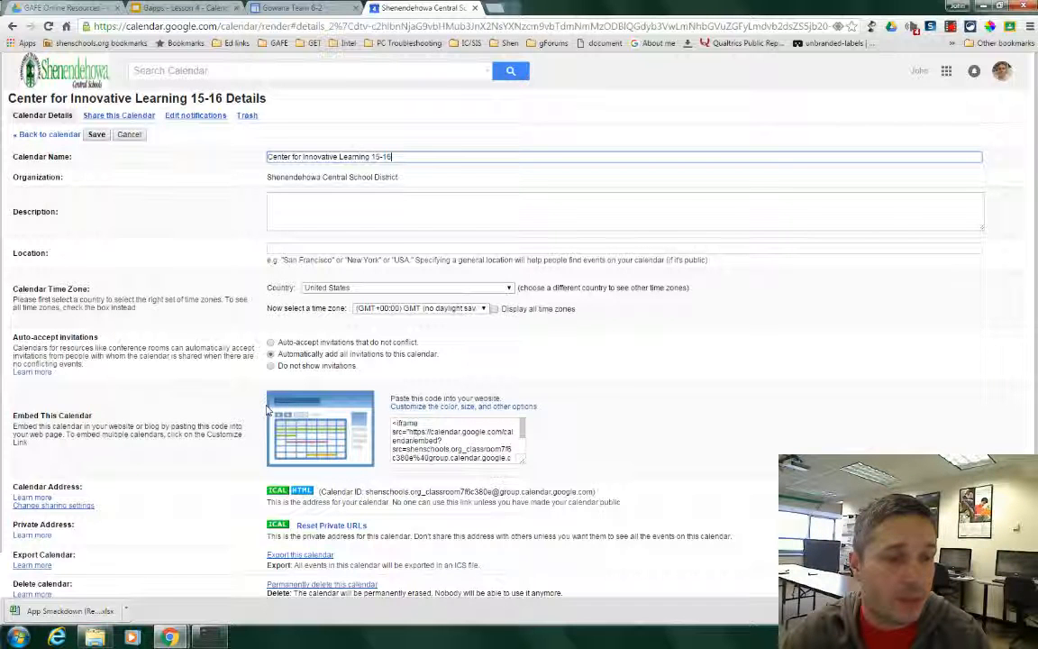
pyautogui.scroll(-1, 260, 410)
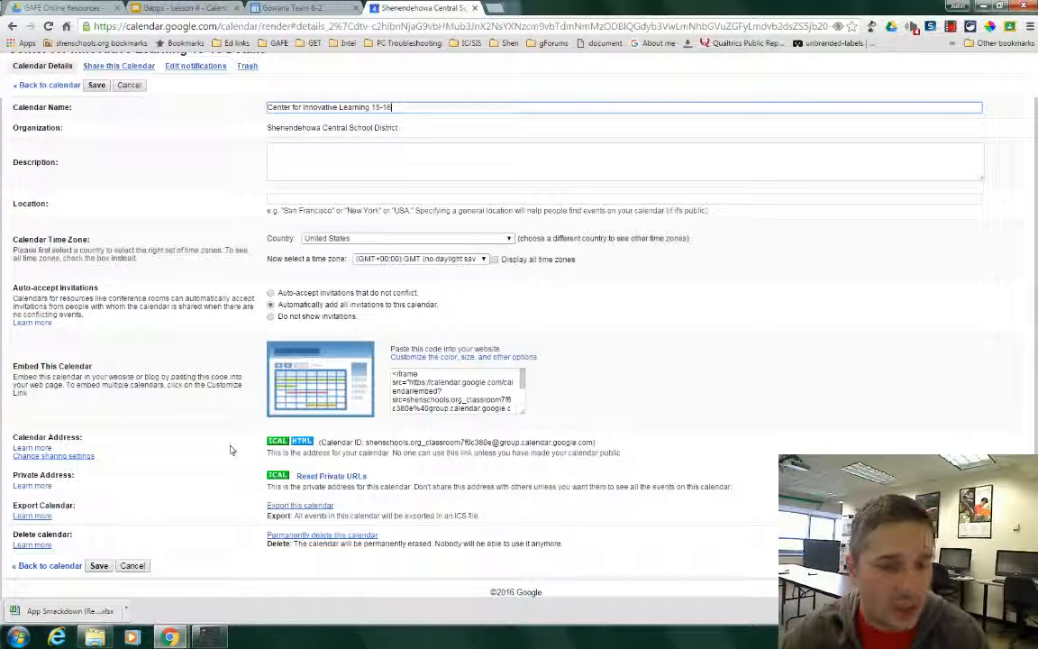
pyautogui.click(301, 443)
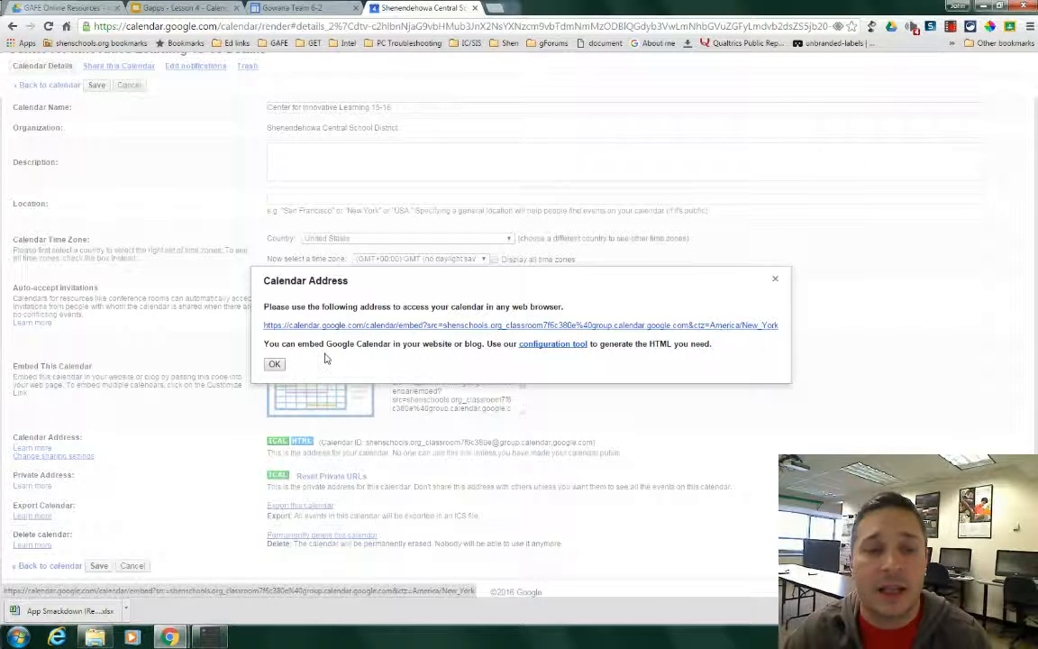
pyautogui.click(275, 365)
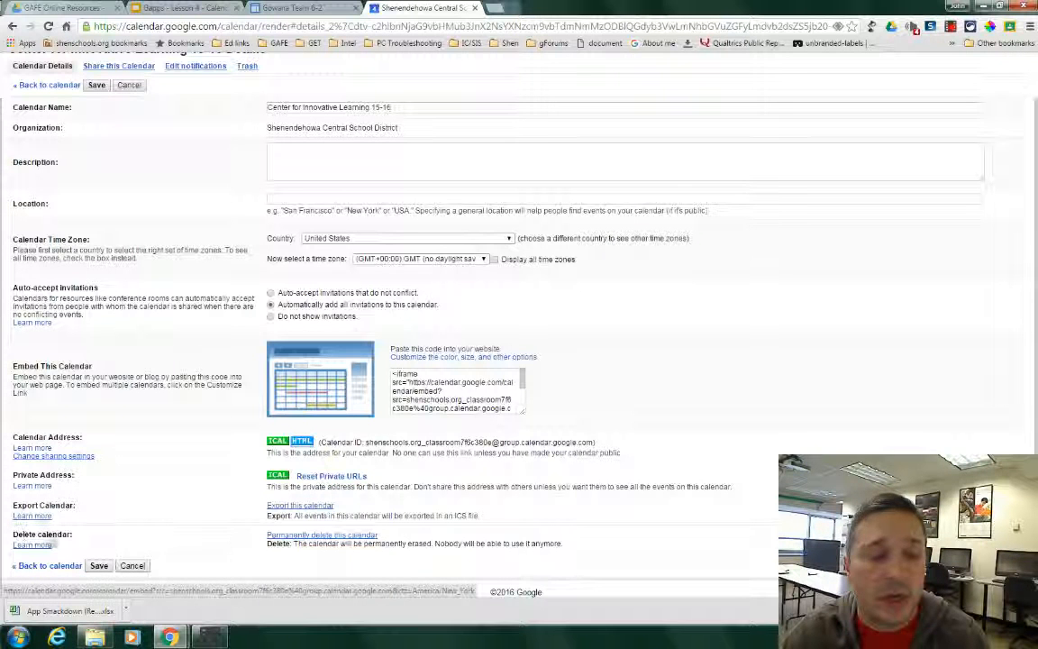
pyautogui.click(317, 537)
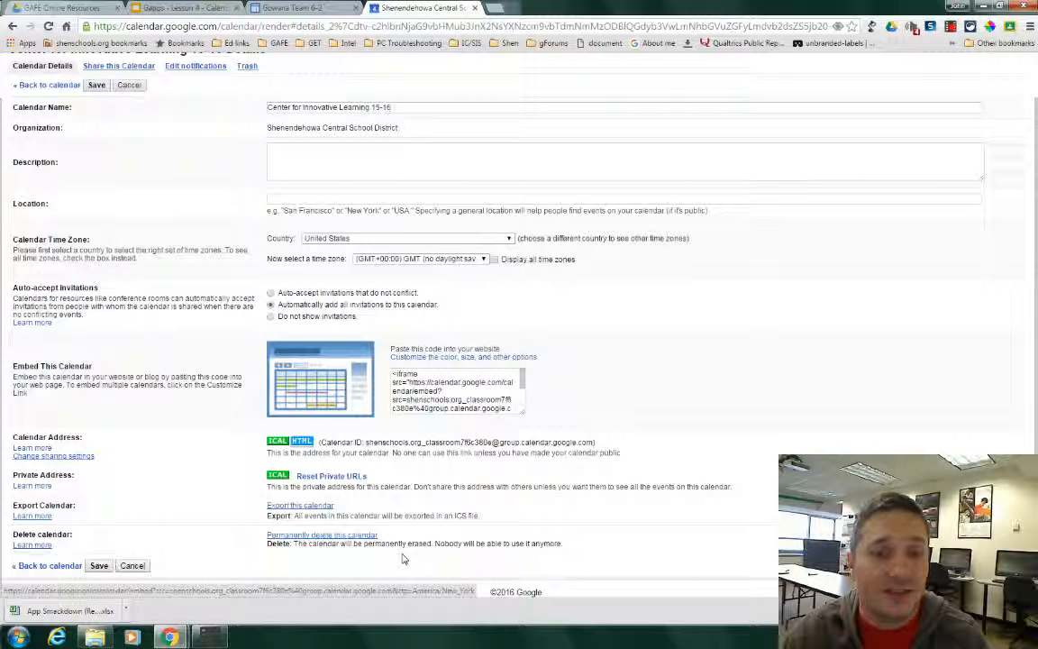
pyautogui.click(132, 565)
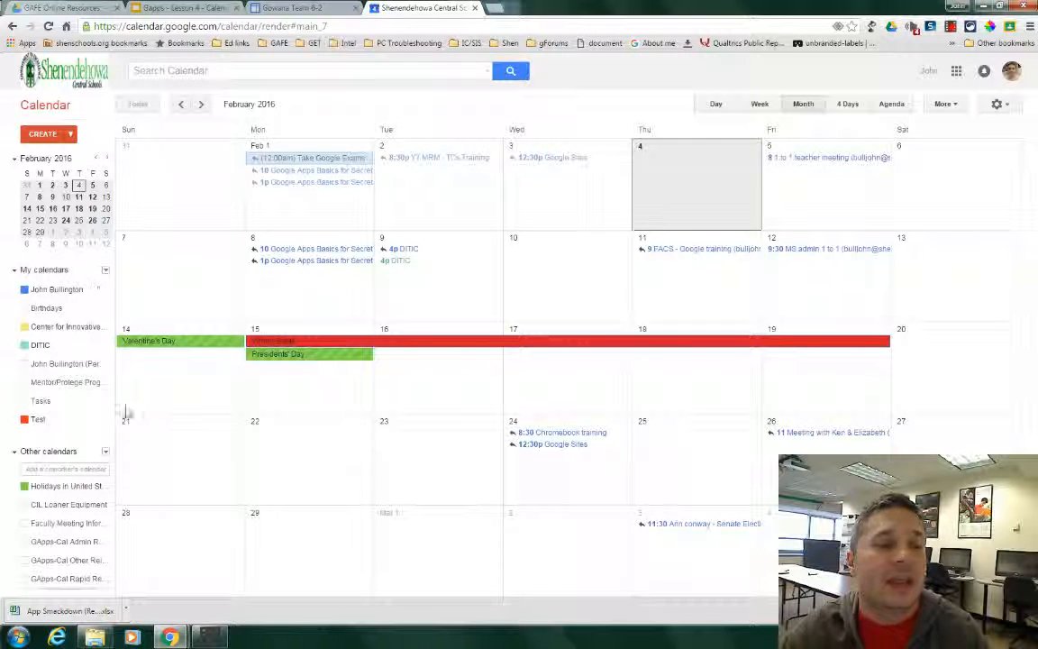
# Check the slide on accessing a shared calendar in the Gapps - Lesson 4 - Calendar presentation and return to Google Calendar.
pyautogui.click(277, 9)
pyautogui.click(406, 9)
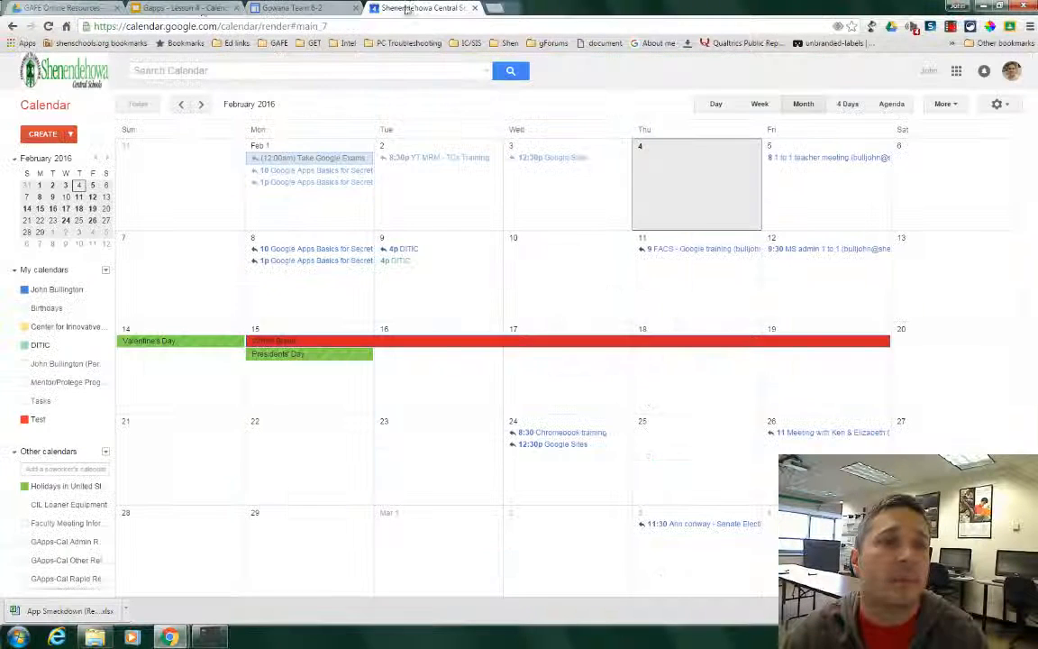
pyautogui.click(182, 8)
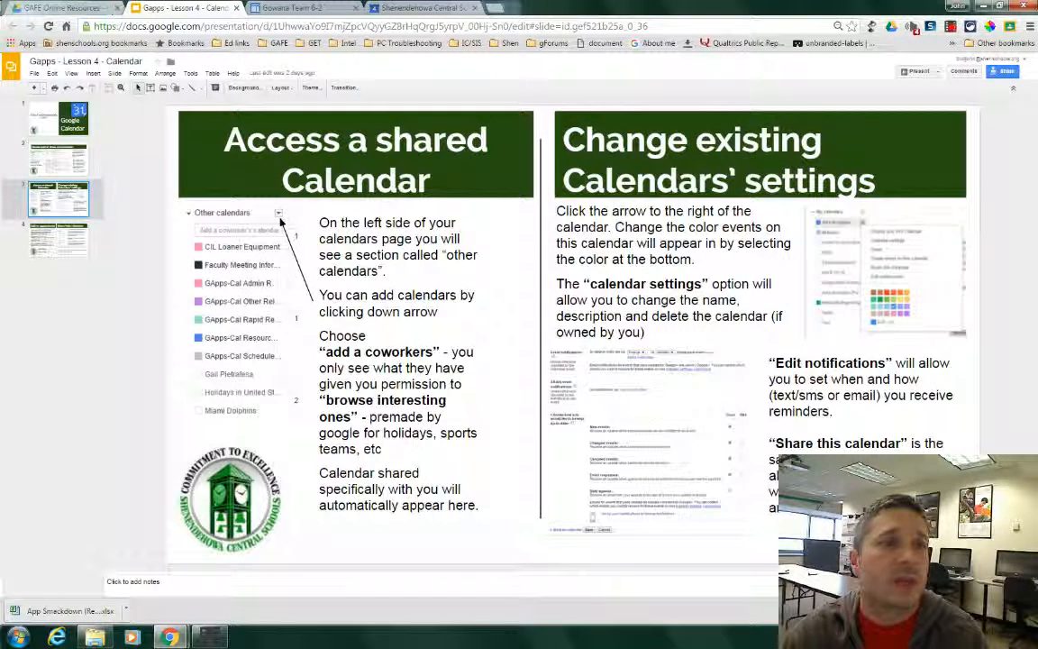
pyautogui.click(401, 9)
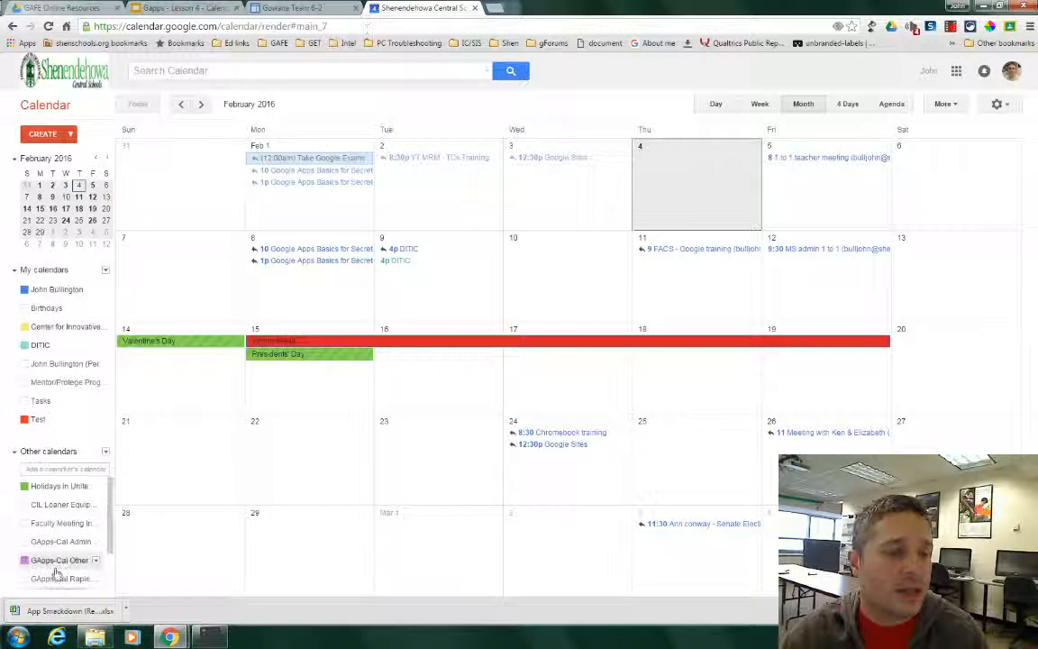
# Look up a coworker's calendar to add under Other calendars and dismiss the access request without sending it.
pyautogui.click(69, 468)
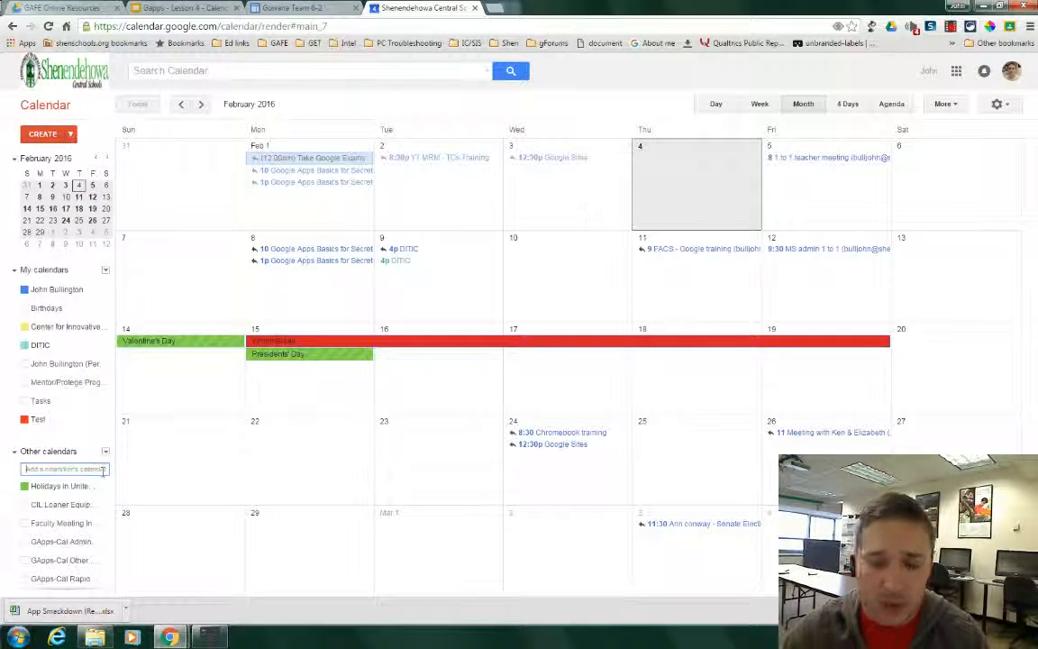
pyautogui.write('piet')
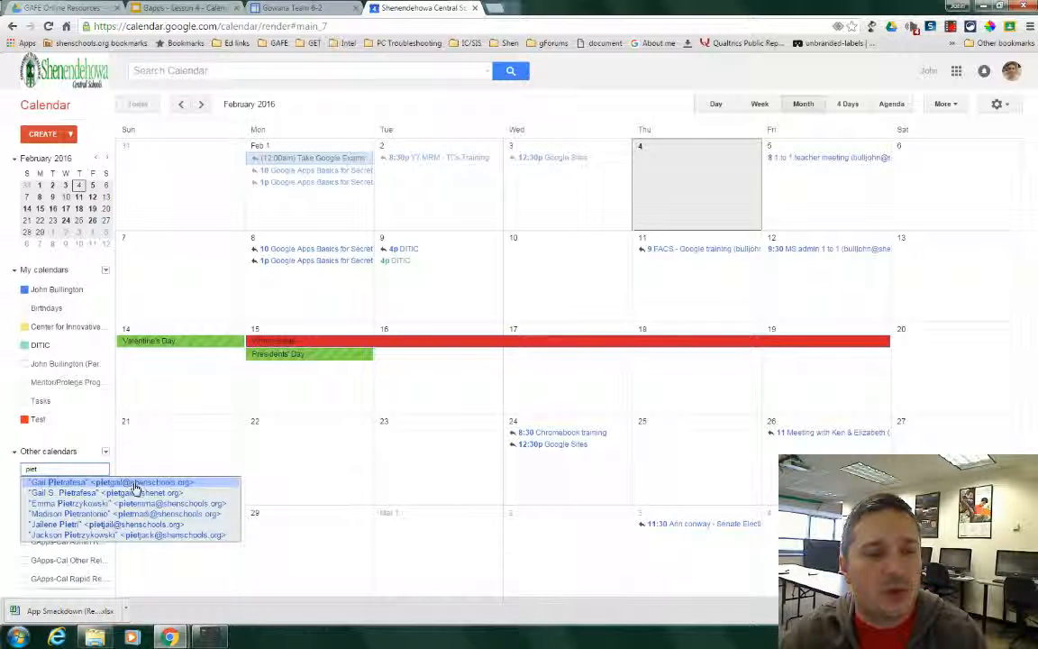
pyautogui.click(137, 484)
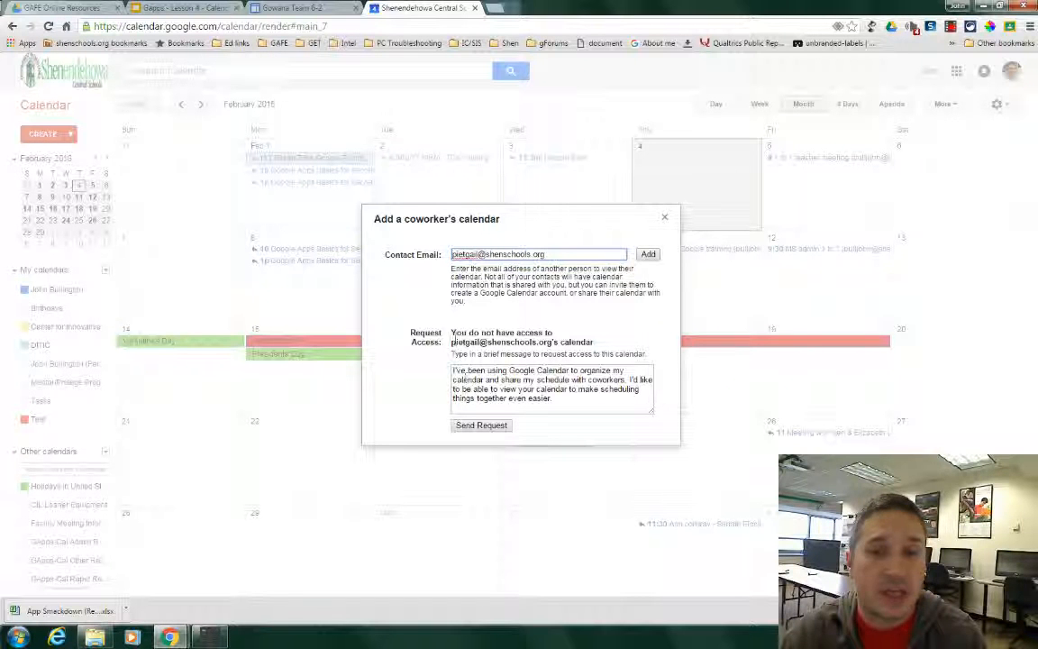
pyautogui.moveTo(452, 343); pyautogui.dragTo(551, 342)
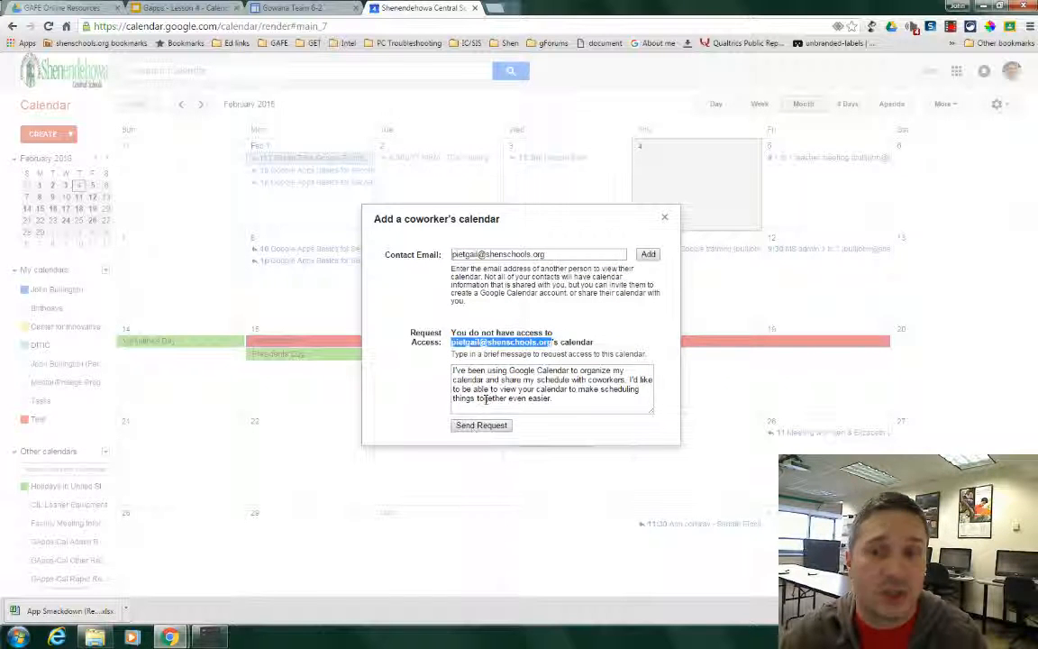
pyautogui.click(665, 220)
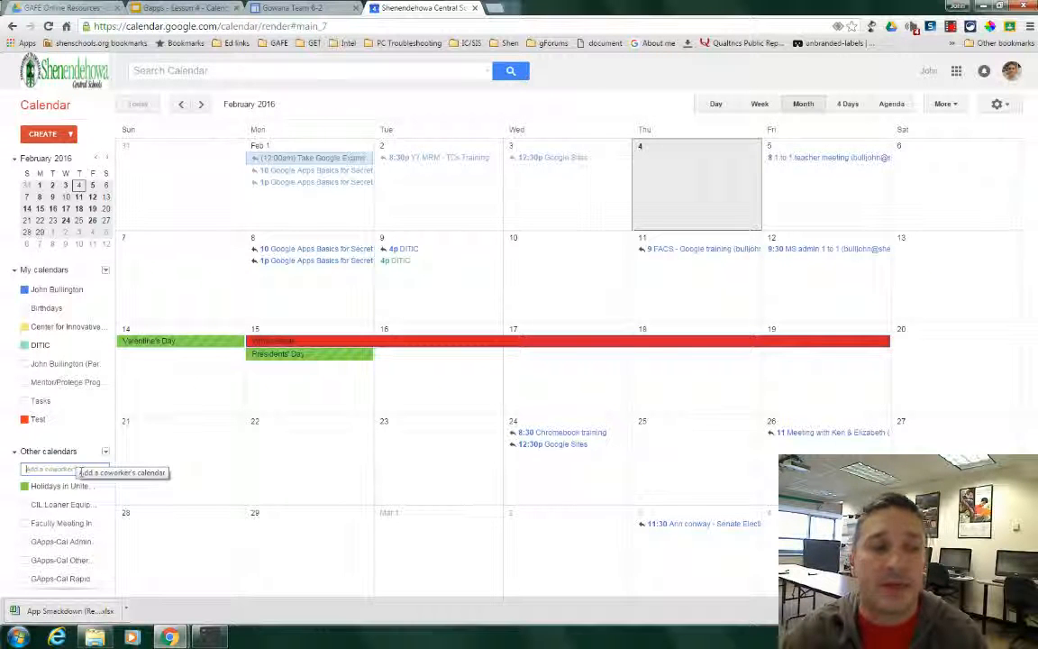
# Browse the holiday calendars offered among the interesting calendars.
pyautogui.click(106, 453)
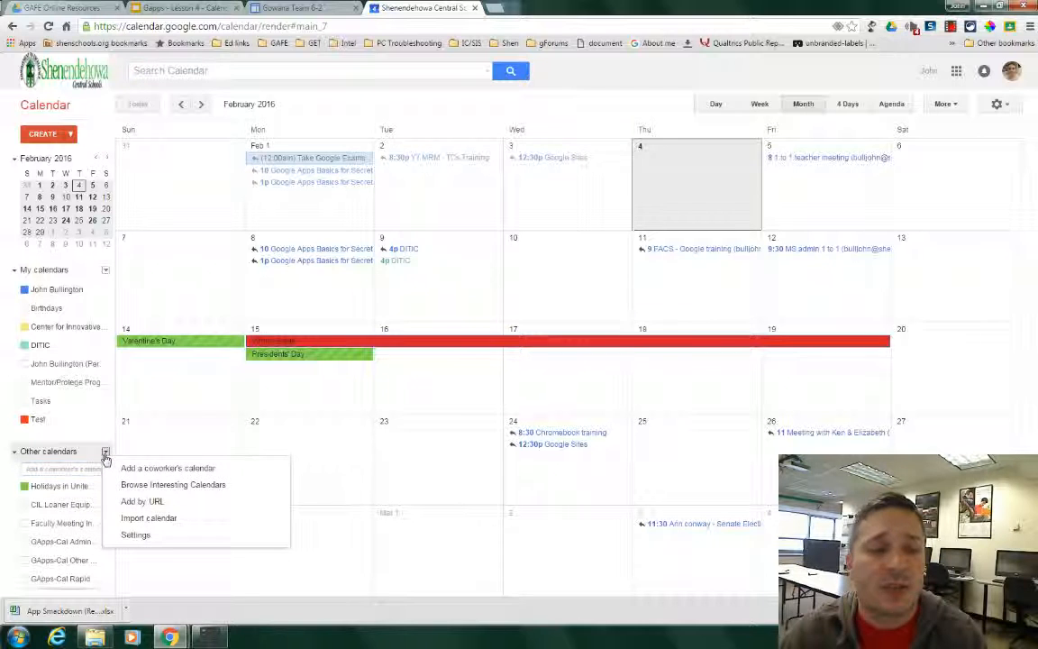
pyautogui.click(179, 492)
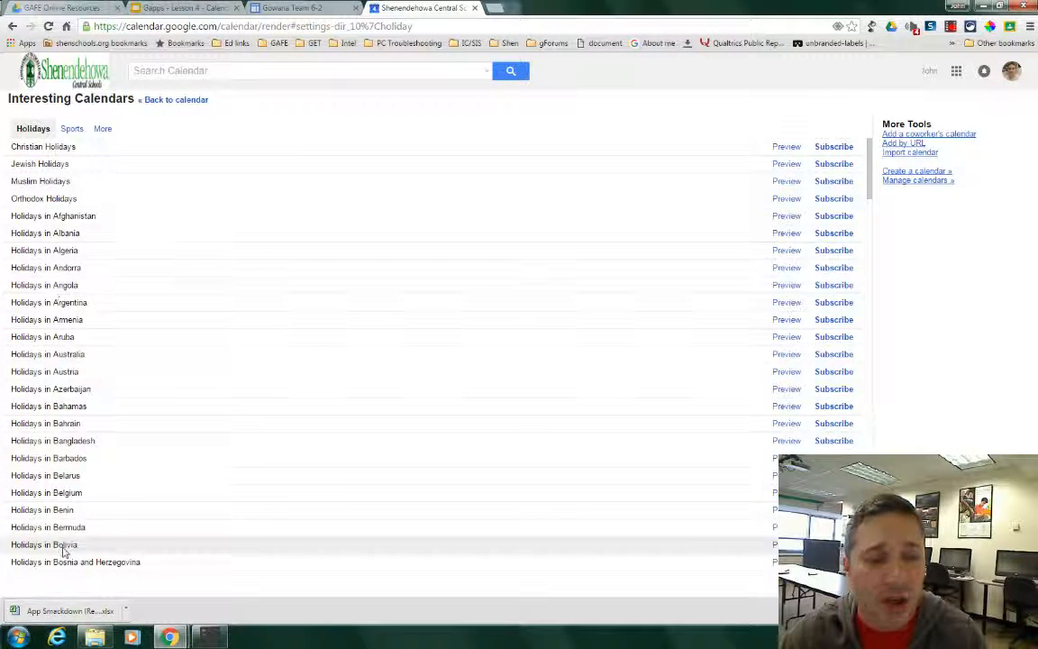
pyautogui.scroll(-5, 64, 503)
pyautogui.scroll(-10, 63, 504)
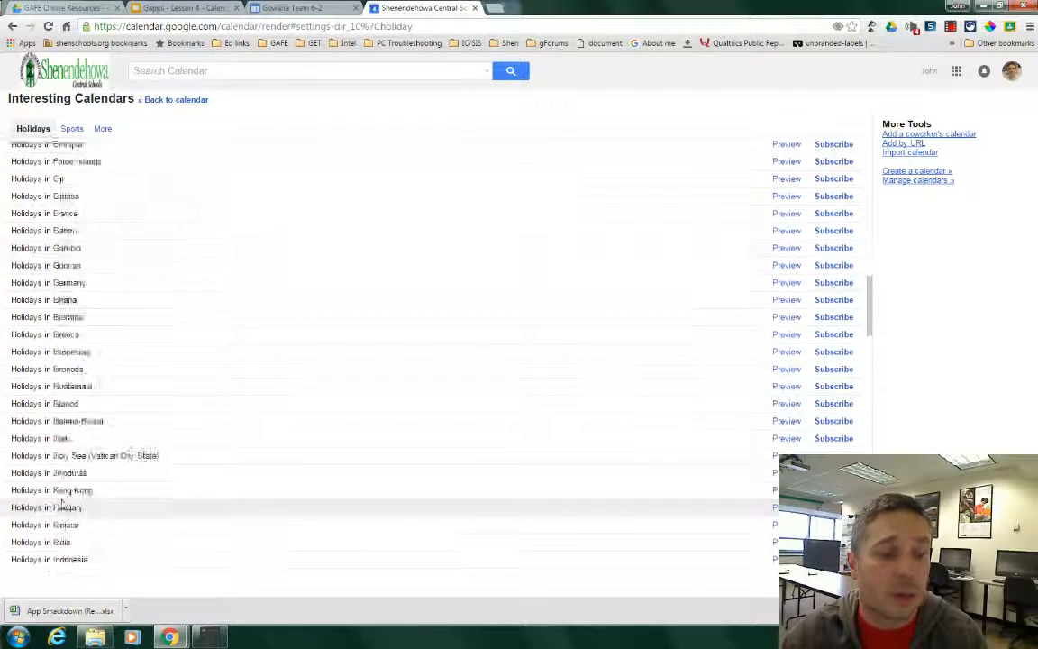
pyautogui.scroll(-6, 63, 504)
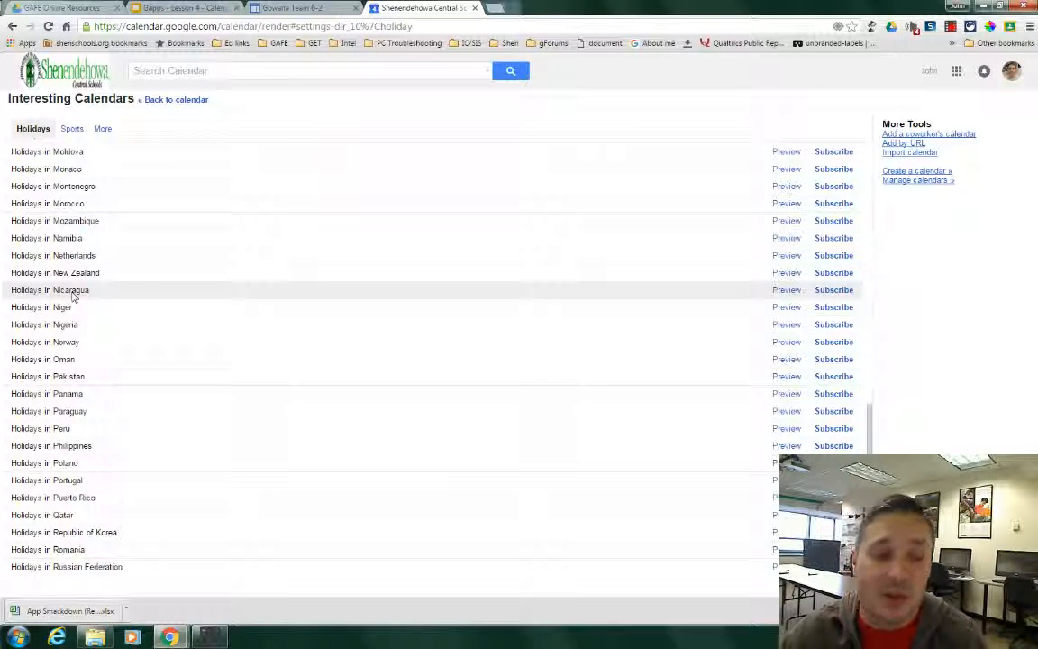
# Browse the sports calendars for football, looking through the National Football League - NFL teams.
pyautogui.click(72, 131)
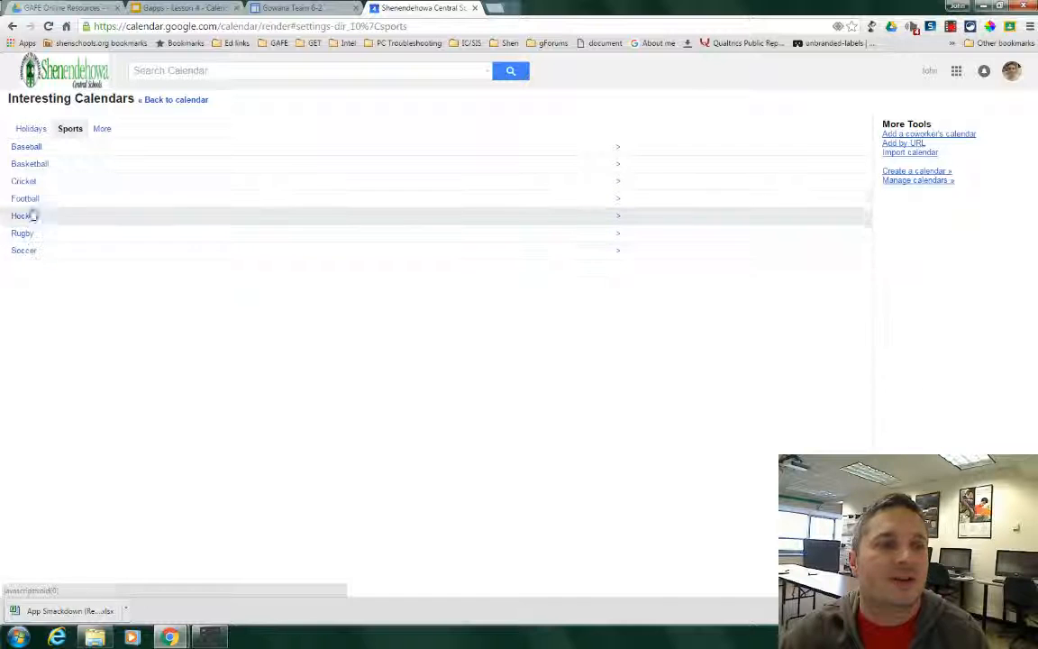
pyautogui.click(28, 199)
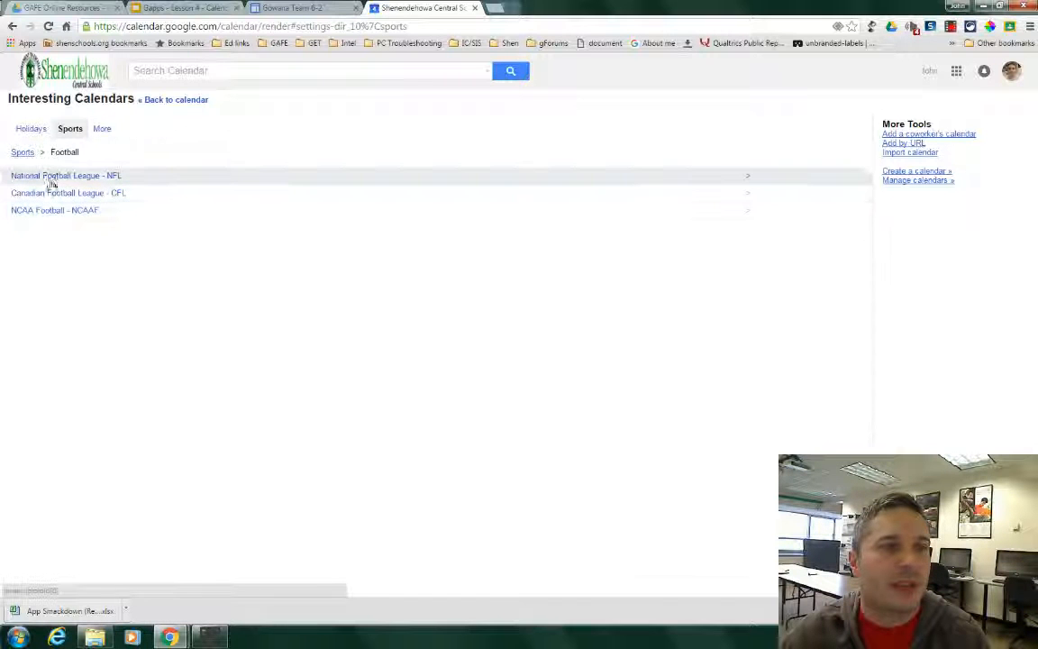
pyautogui.click(53, 177)
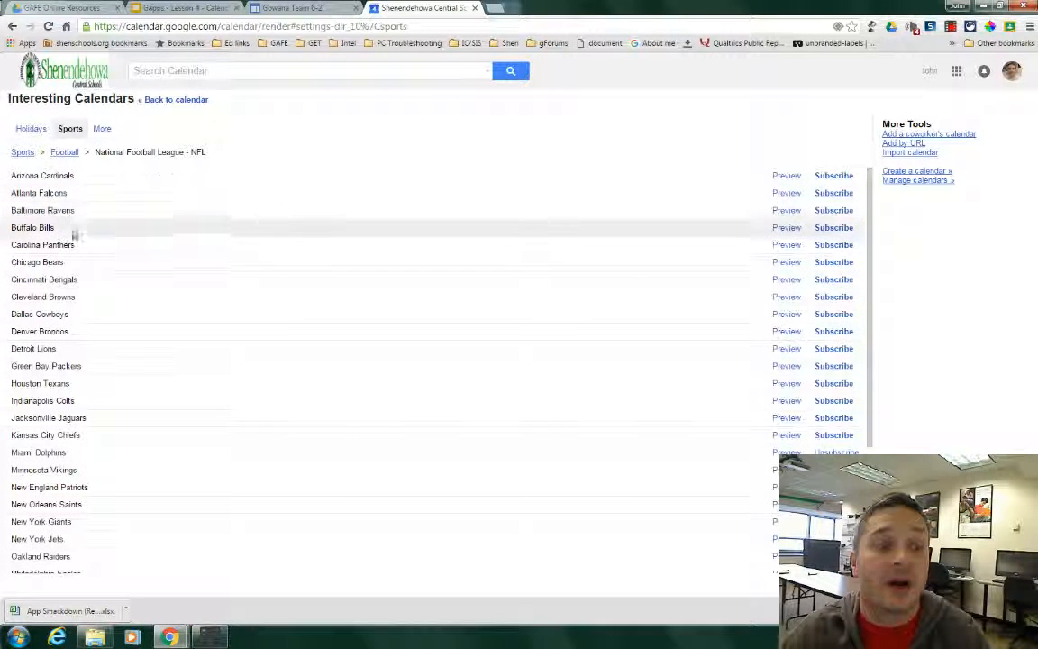
pyautogui.scroll(-3, 81, 343)
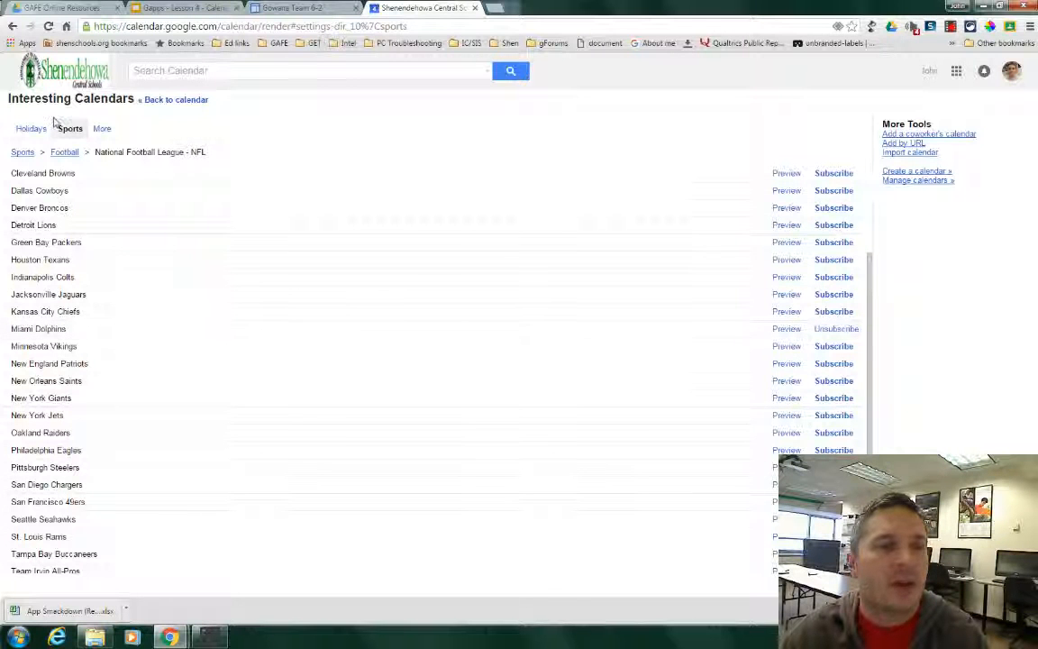
# Examine the remaining interesting calendars, including Resources for shenschools.org, and return to the month view.
pyautogui.click(99, 129)
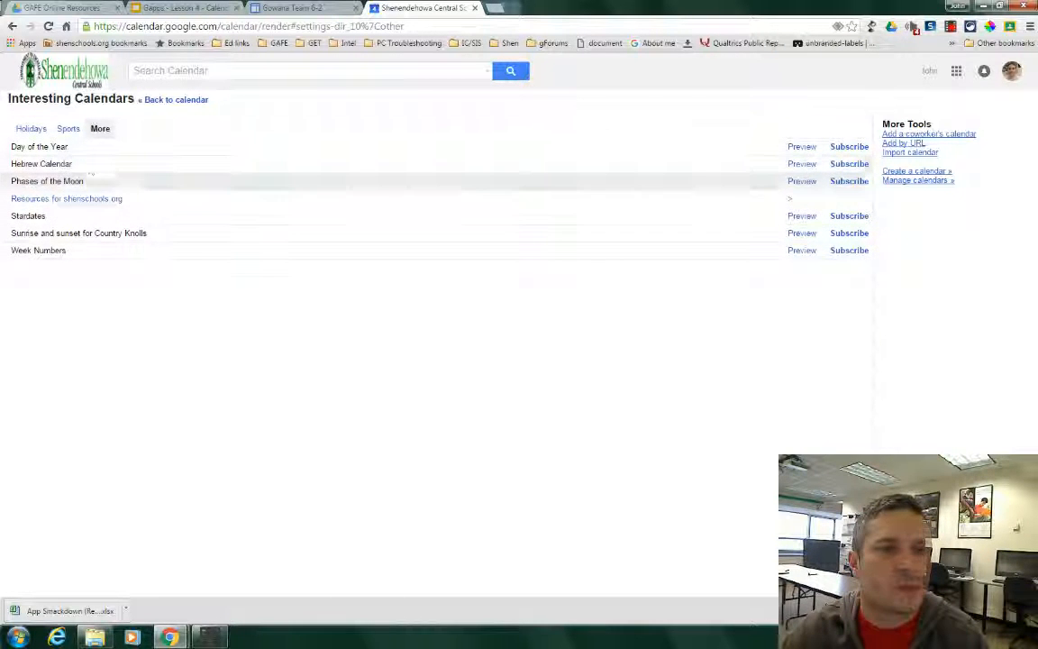
pyautogui.click(788, 204)
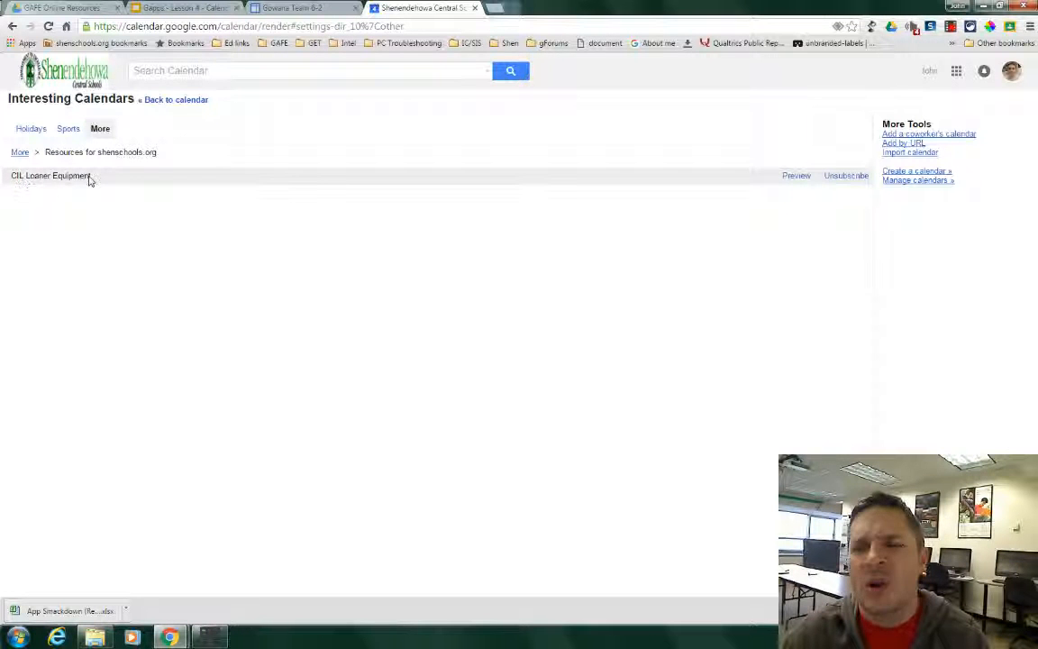
pyautogui.click(21, 154)
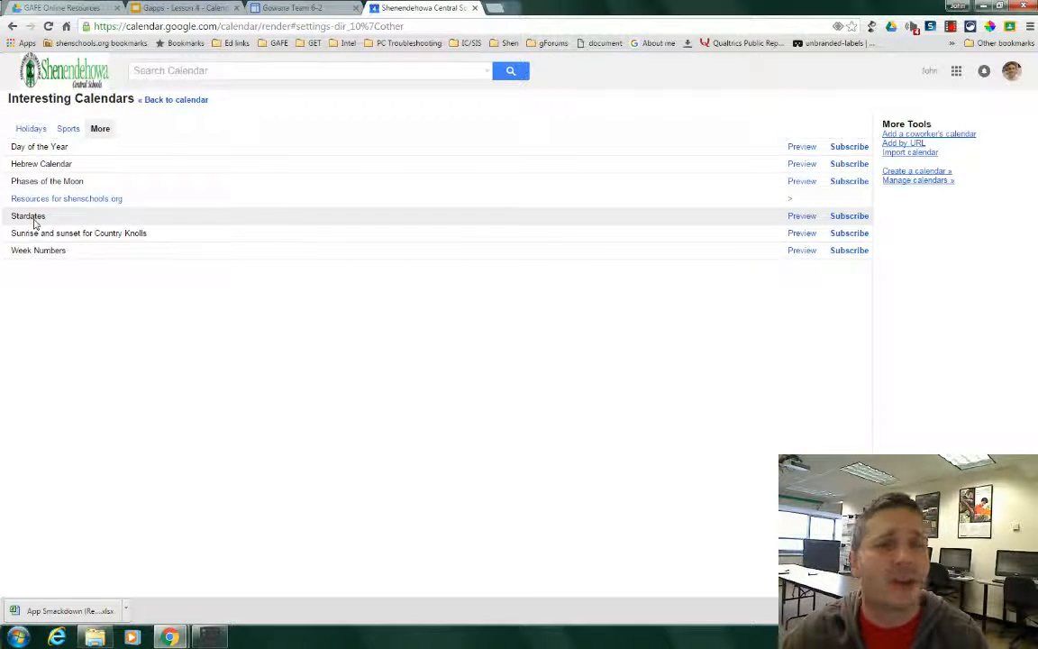
pyautogui.click(170, 101)
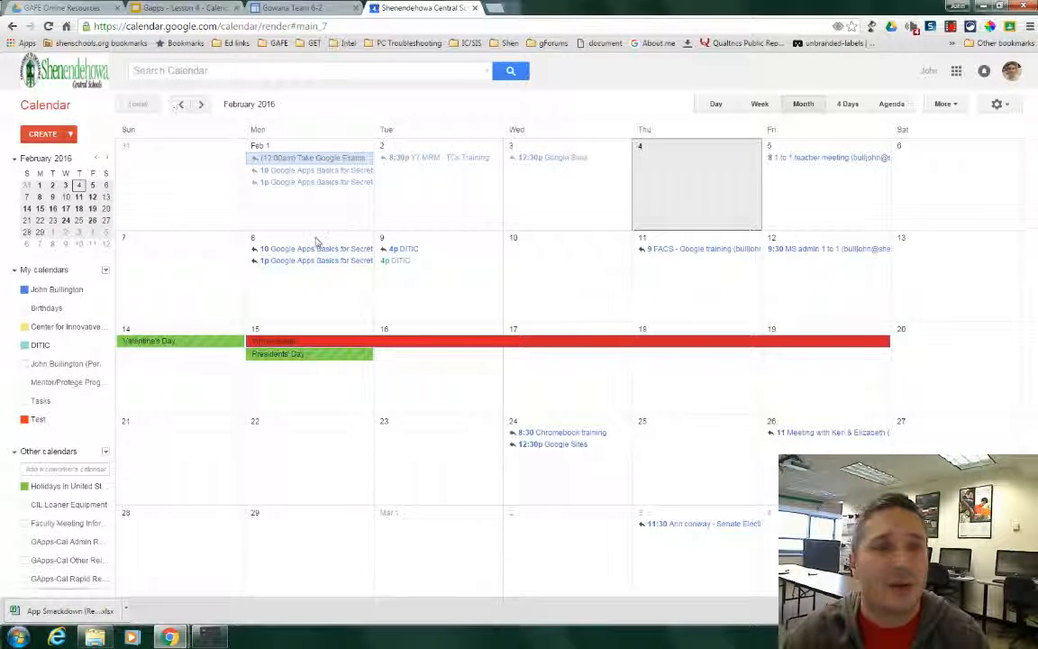
# Review the slide on adding an appointment and showing or hiding calendars in the lesson presentation, and return to Google Calendar.
pyautogui.click(167, 8)
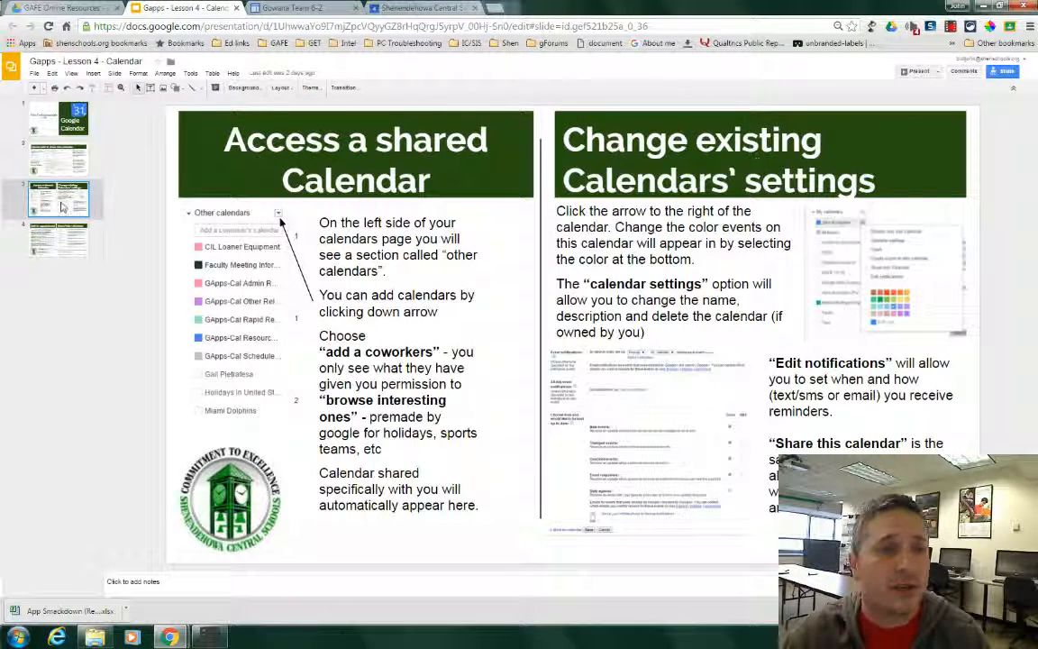
pyautogui.click(59, 243)
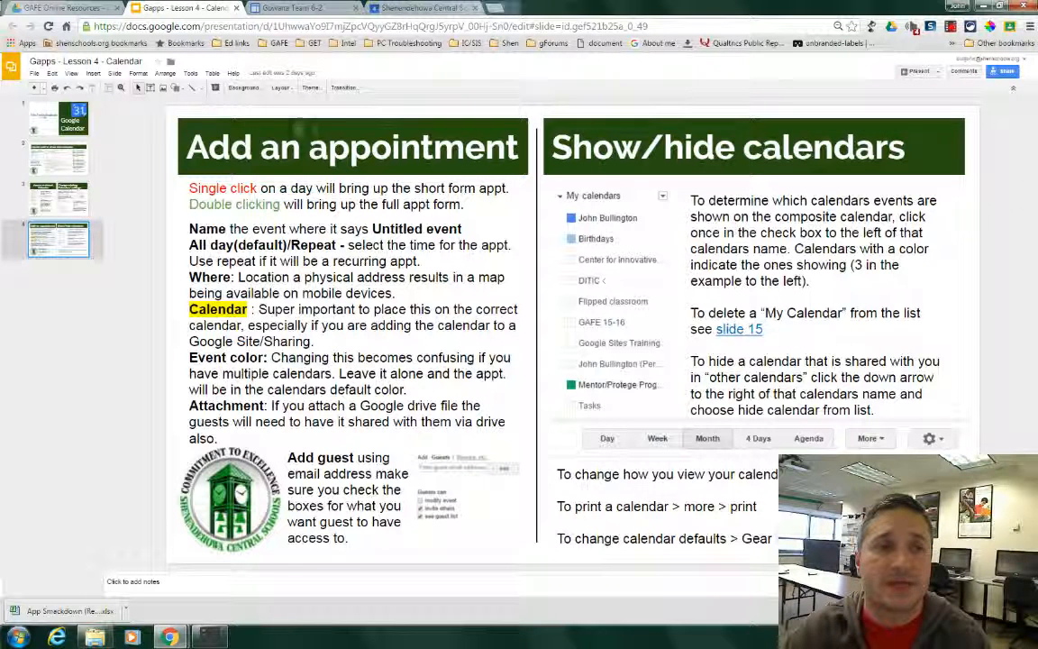
pyautogui.click(401, 9)
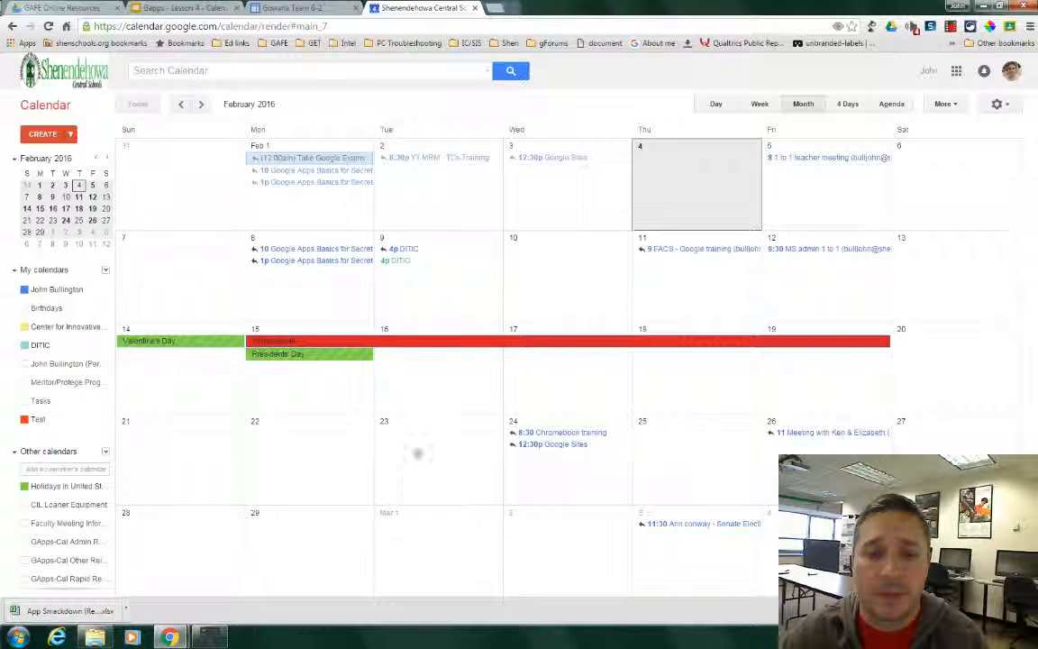
# Start a detailed all-day event on Tuesday, February 23, and title it Sample.
pyautogui.click(398, 438)
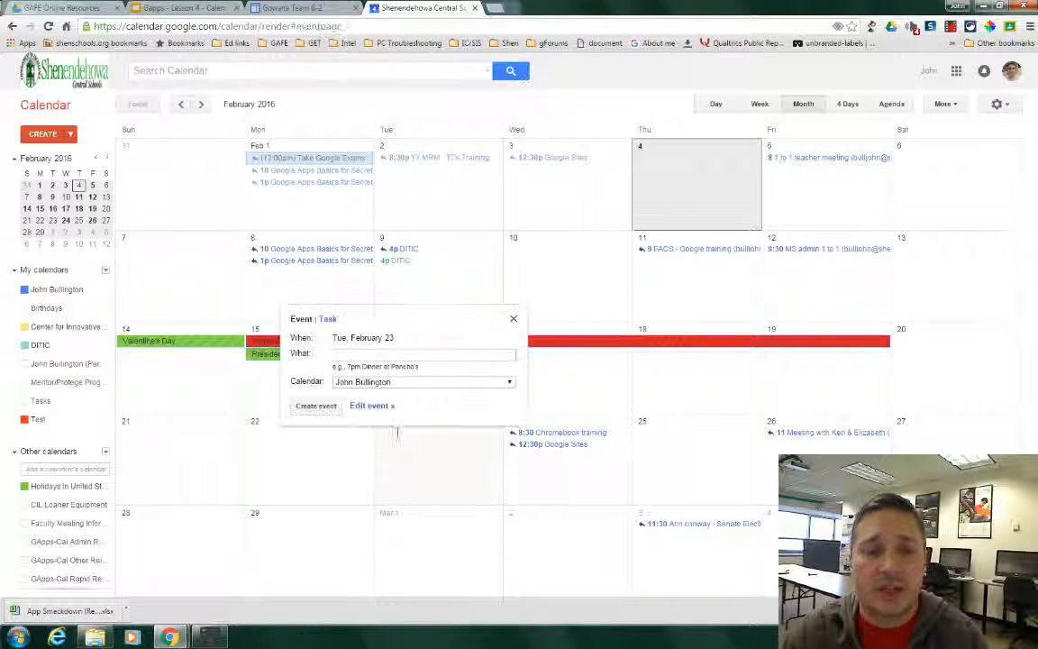
pyautogui.click(370, 405)
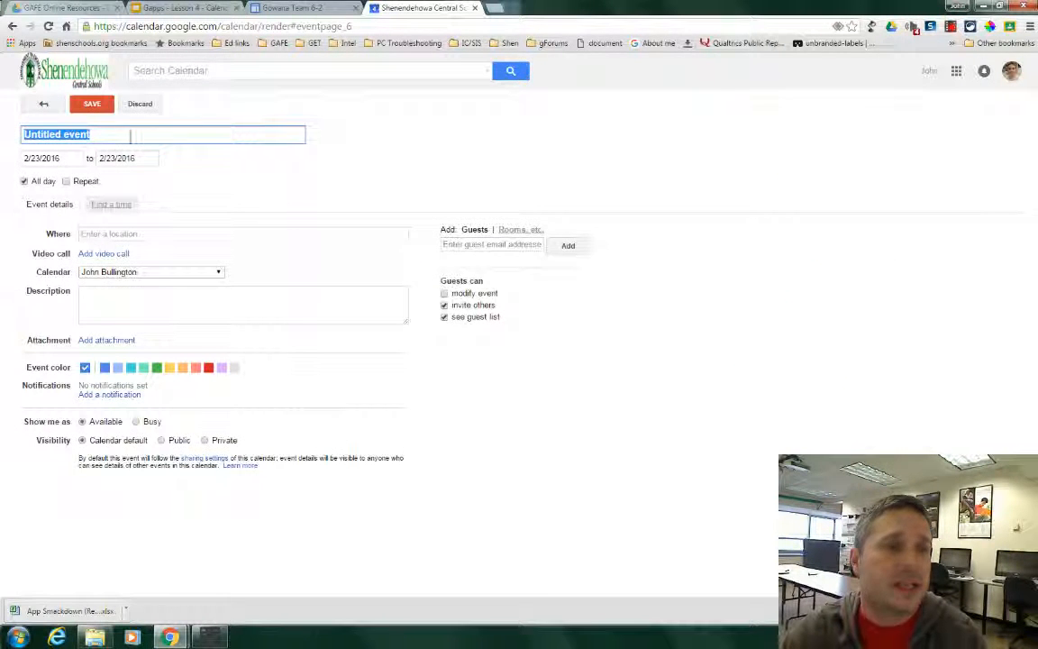
pyautogui.press('BackSpace')
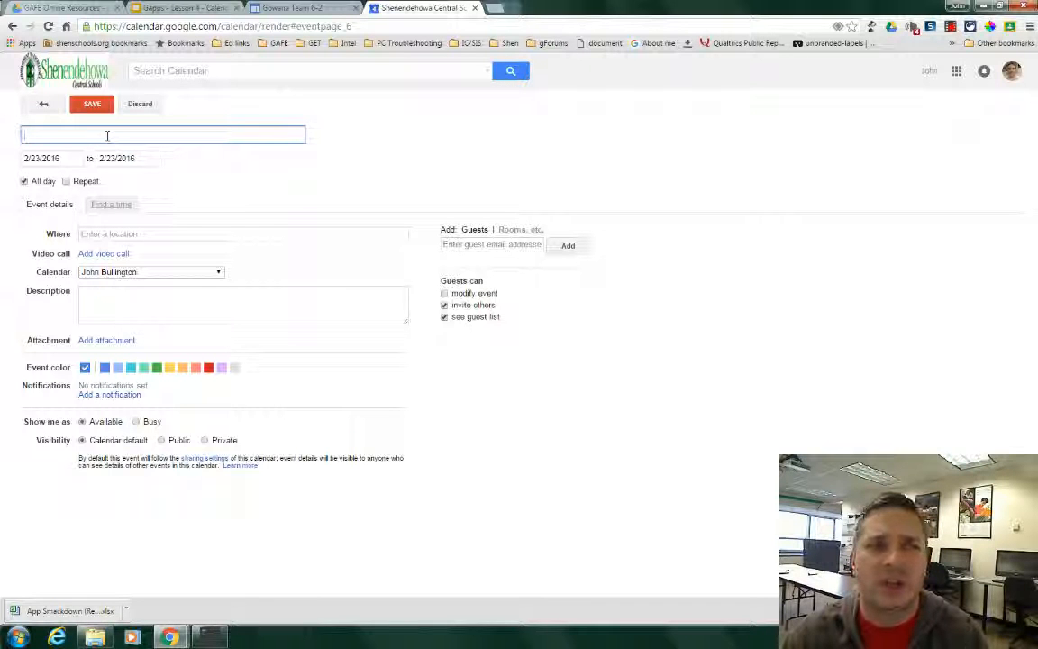
pyautogui.write('Sample')
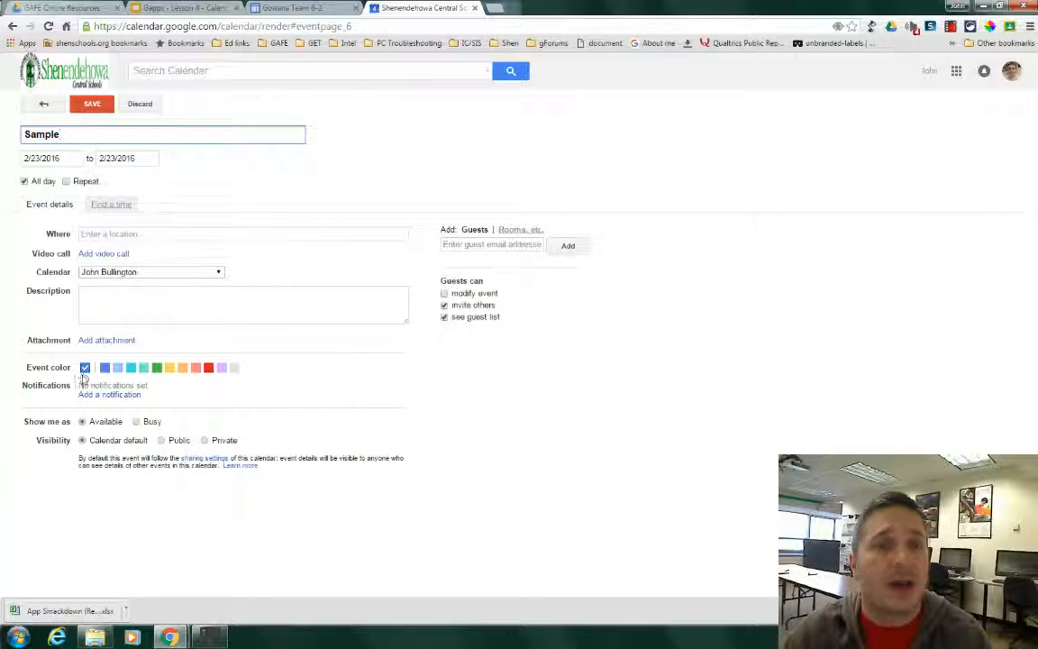
# Examine the Team 6-2 calendar embedded in the Gowana Team 6-2 site, including January 2016, and return to the event form.
pyautogui.click(263, 9)
pyautogui.scroll(5, 342, 158)
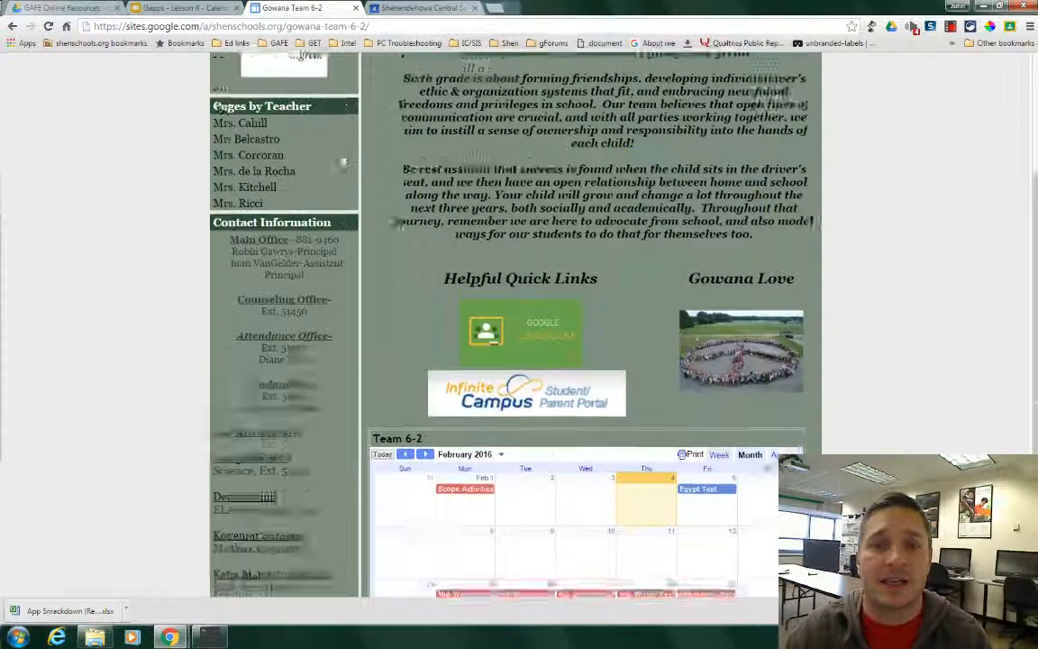
pyautogui.scroll(-5, 343, 158)
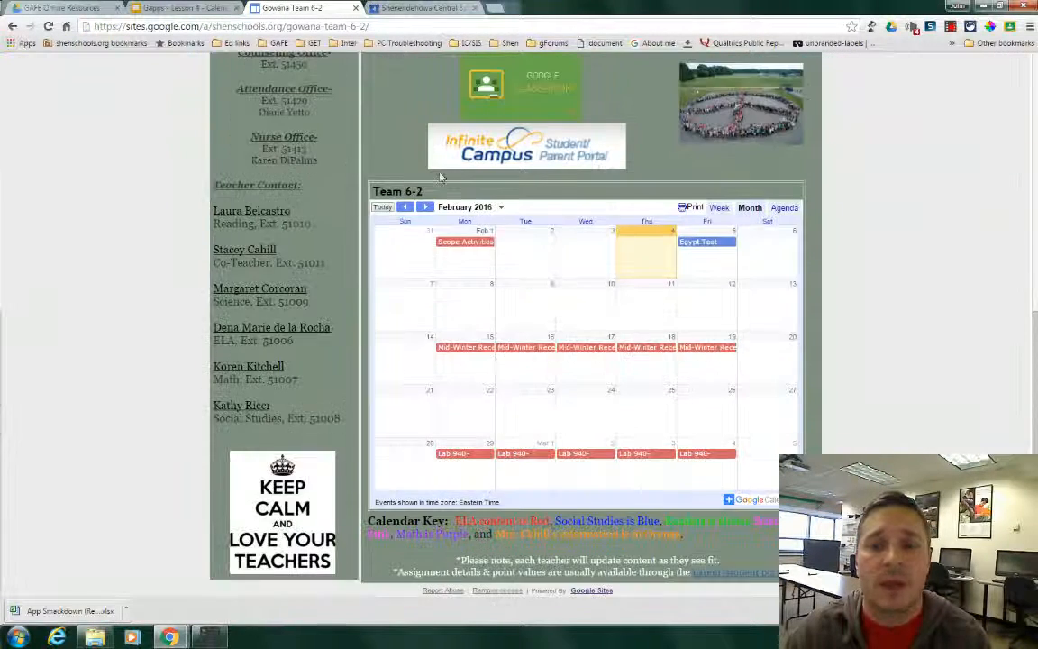
pyautogui.click(405, 208)
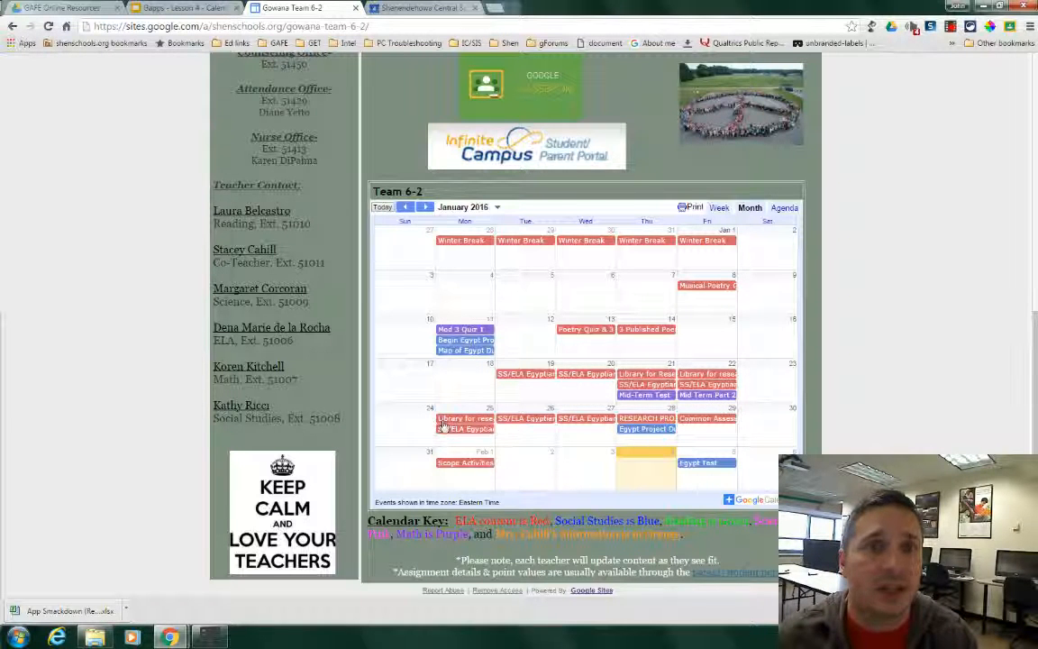
pyautogui.click(180, 8)
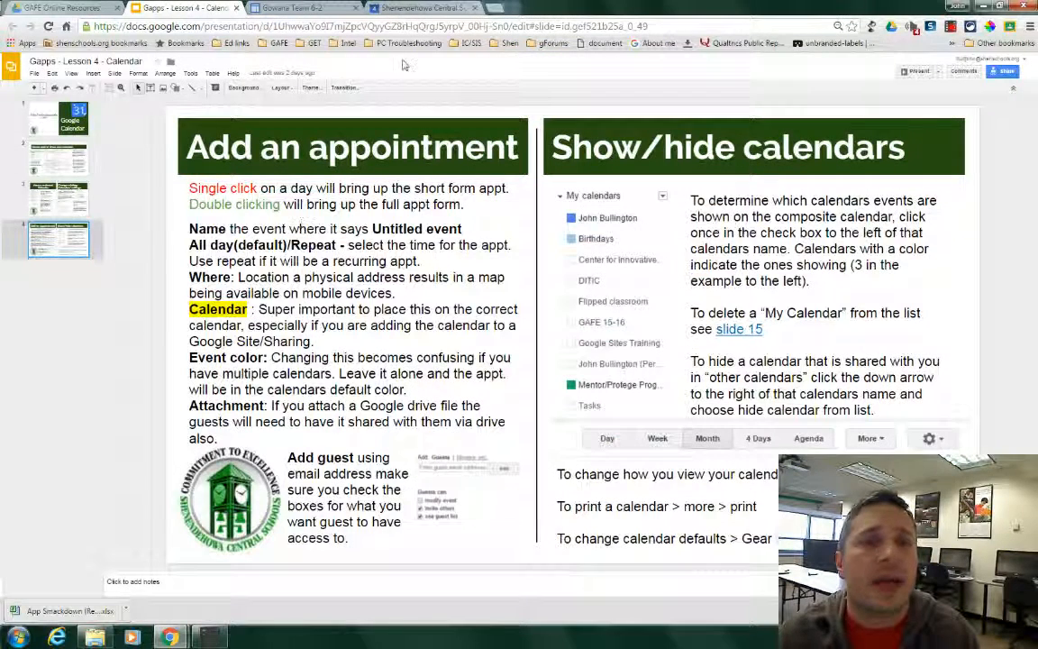
pyautogui.click(318, 11)
pyautogui.click(397, 8)
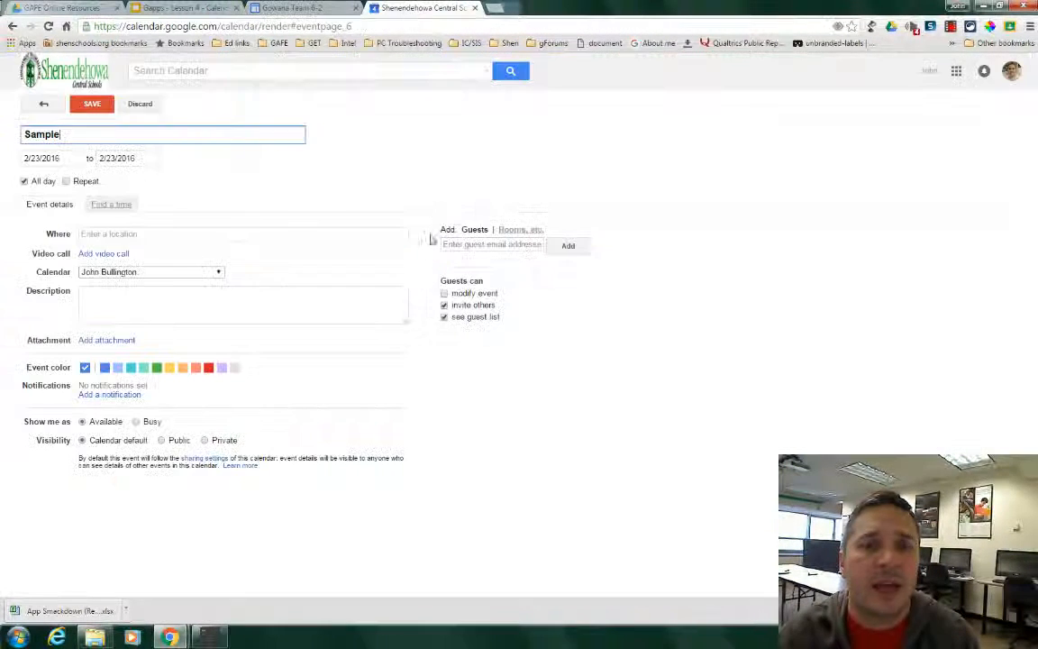
# View the event's repeat options without applying them, assign the Sample event to the Test calendar and save it.
pyautogui.click(66, 181)
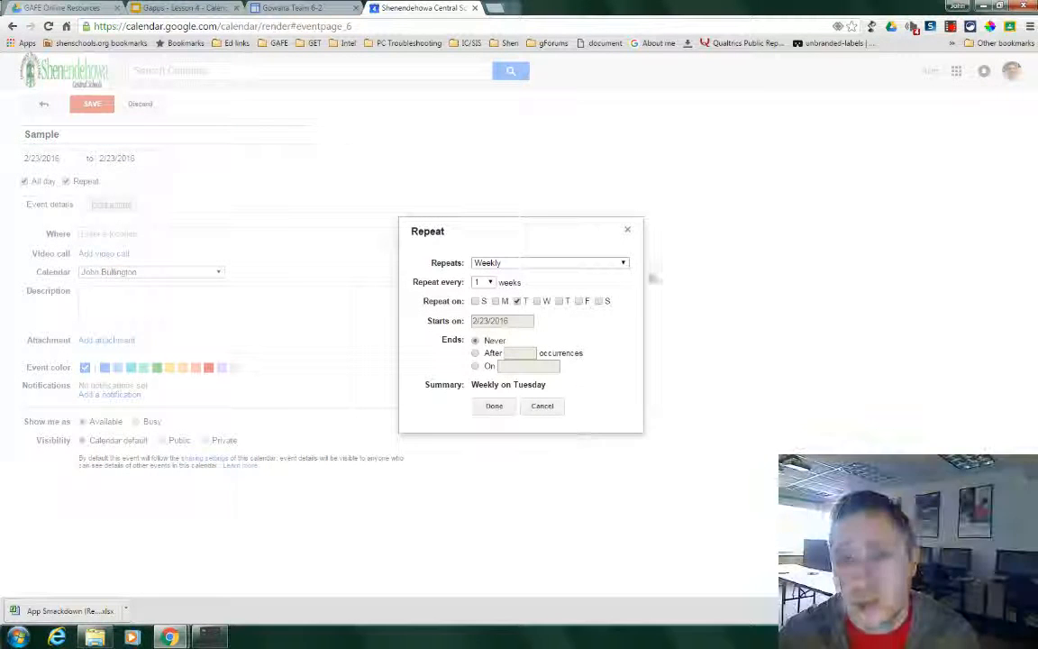
pyautogui.click(542, 406)
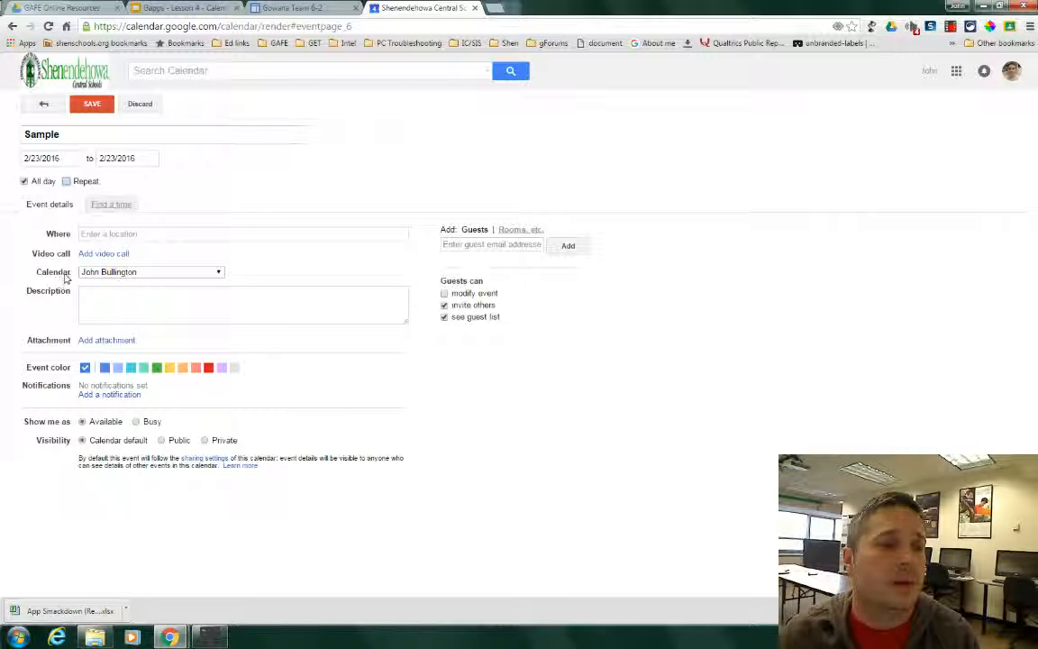
pyautogui.click(109, 274)
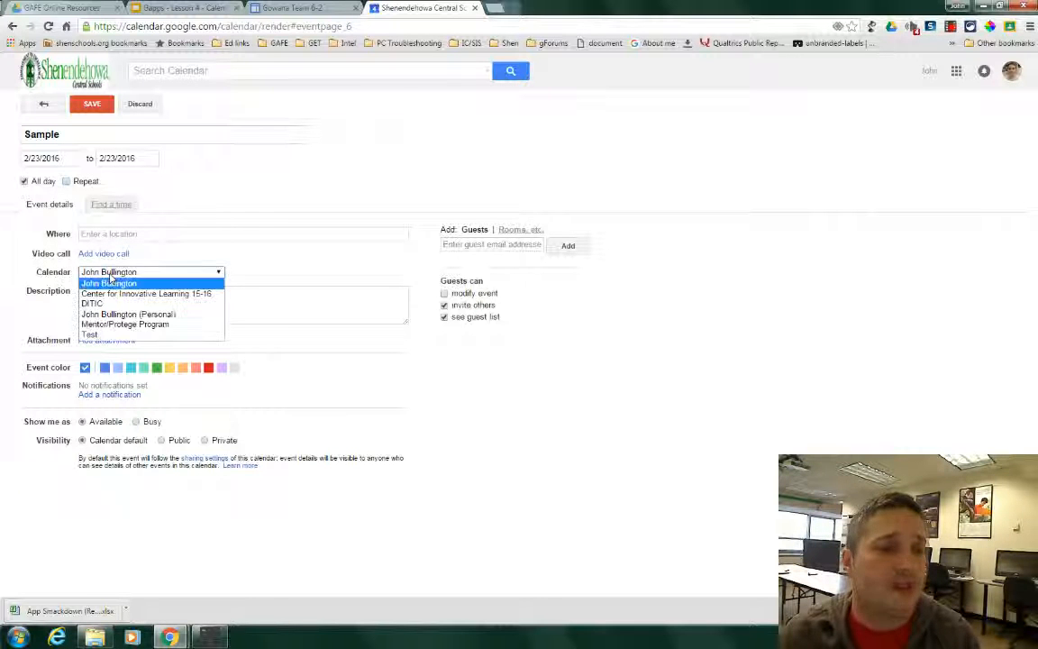
pyautogui.click(91, 336)
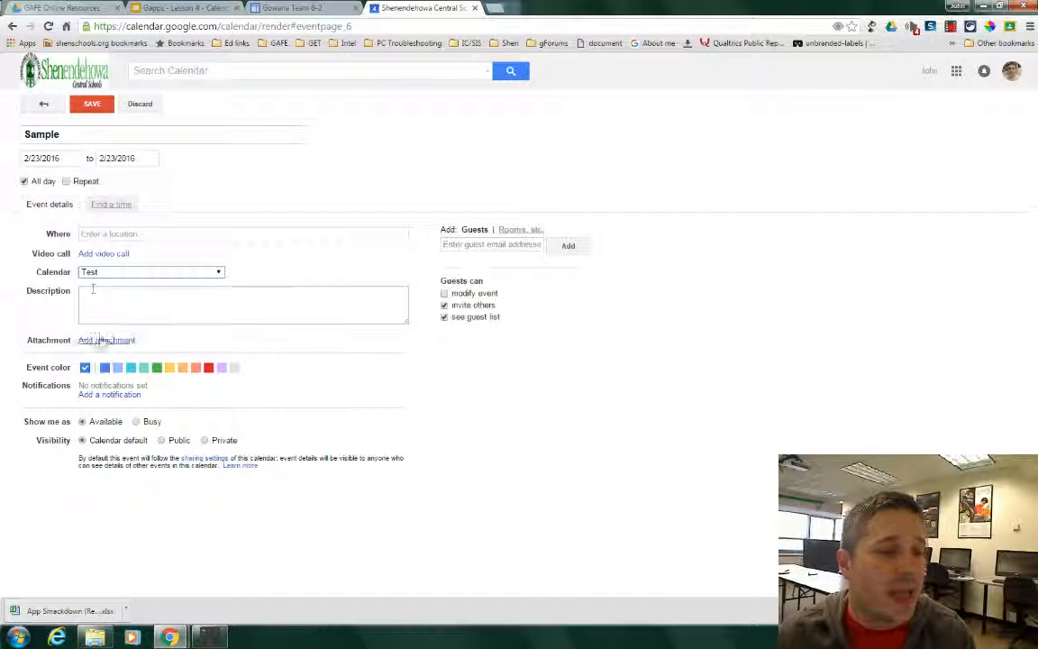
pyautogui.click(92, 103)
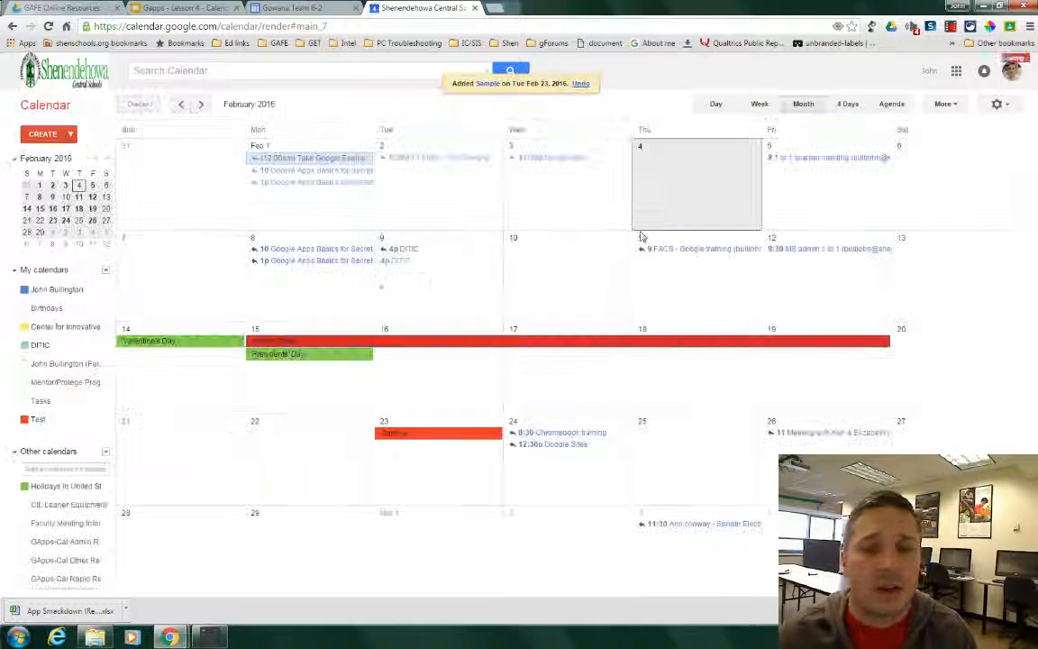
# Toggle the Test calendar's visibility off and on in the month view, leaving it shown.
pyautogui.click(24, 420)
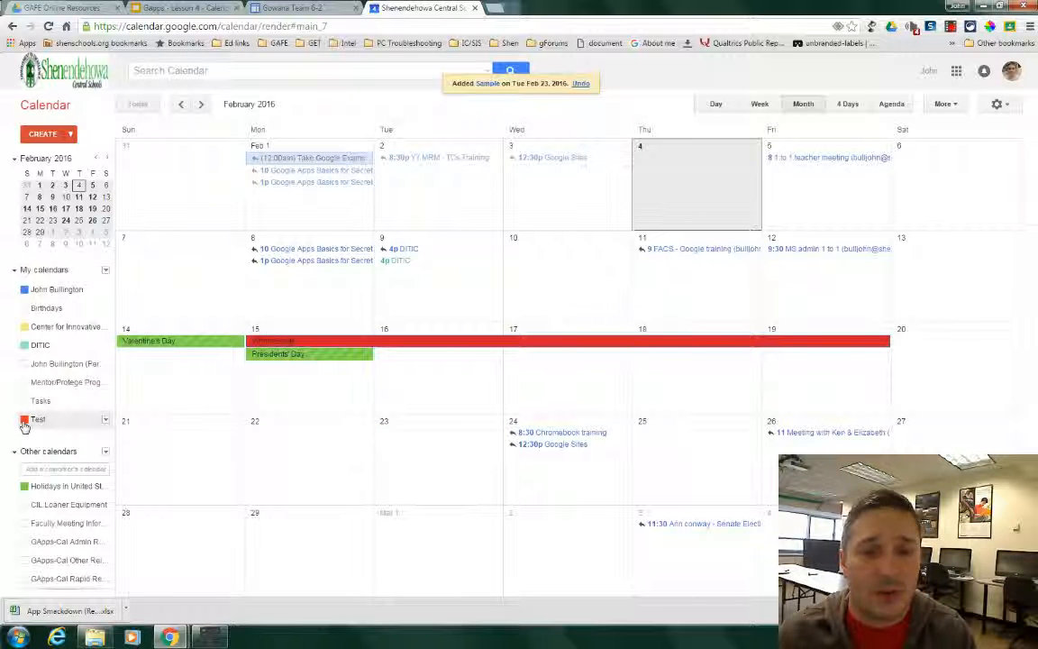
pyautogui.click(25, 420)
pyautogui.click(25, 420)
pyautogui.click(25, 420)
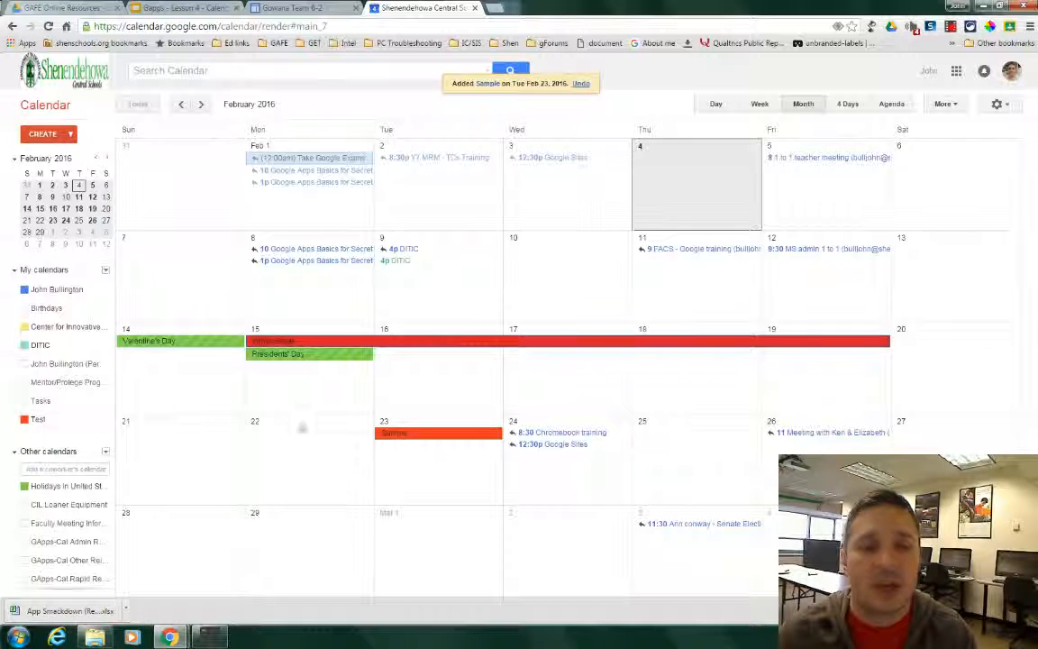
# Delete the Sample event on February 23 and dismiss the unneeded new-event form for February 16.
pyautogui.click(418, 434)
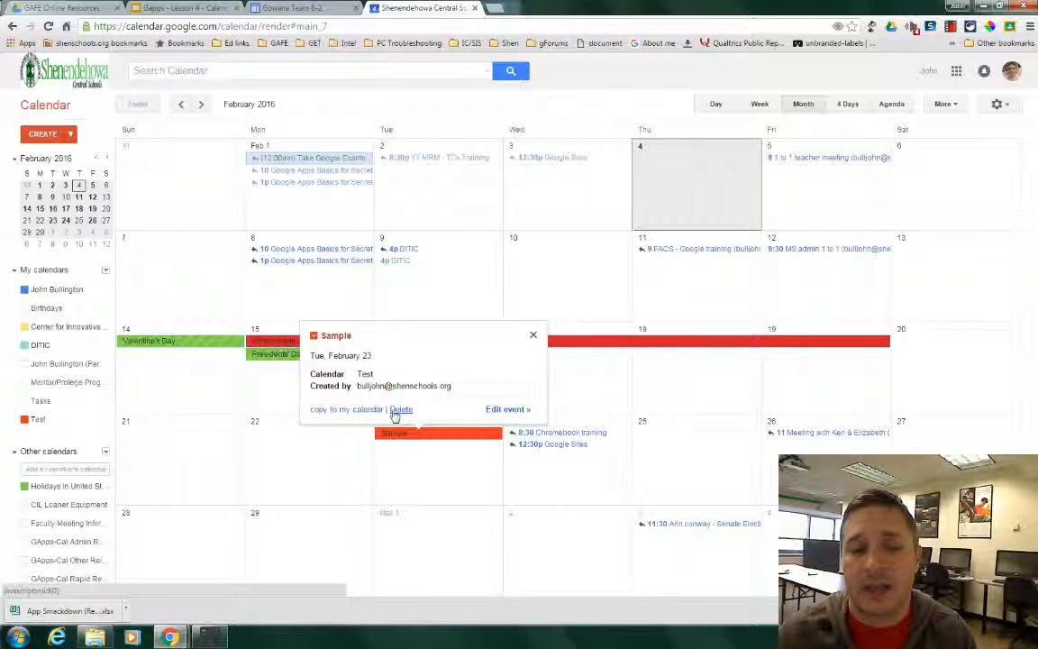
pyautogui.click(394, 411)
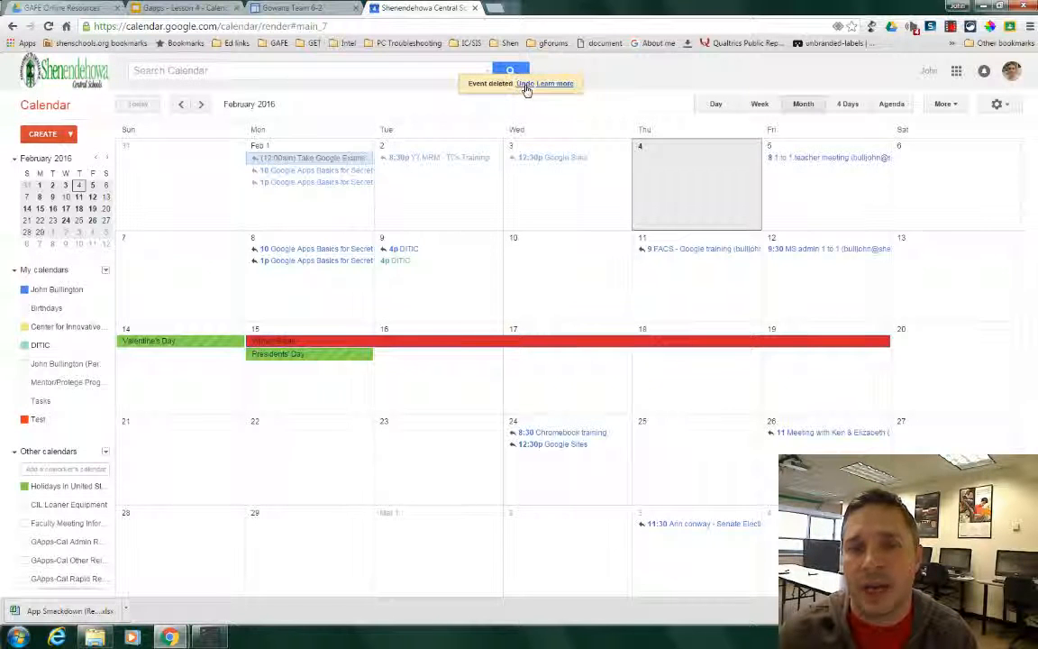
pyautogui.click(453, 383)
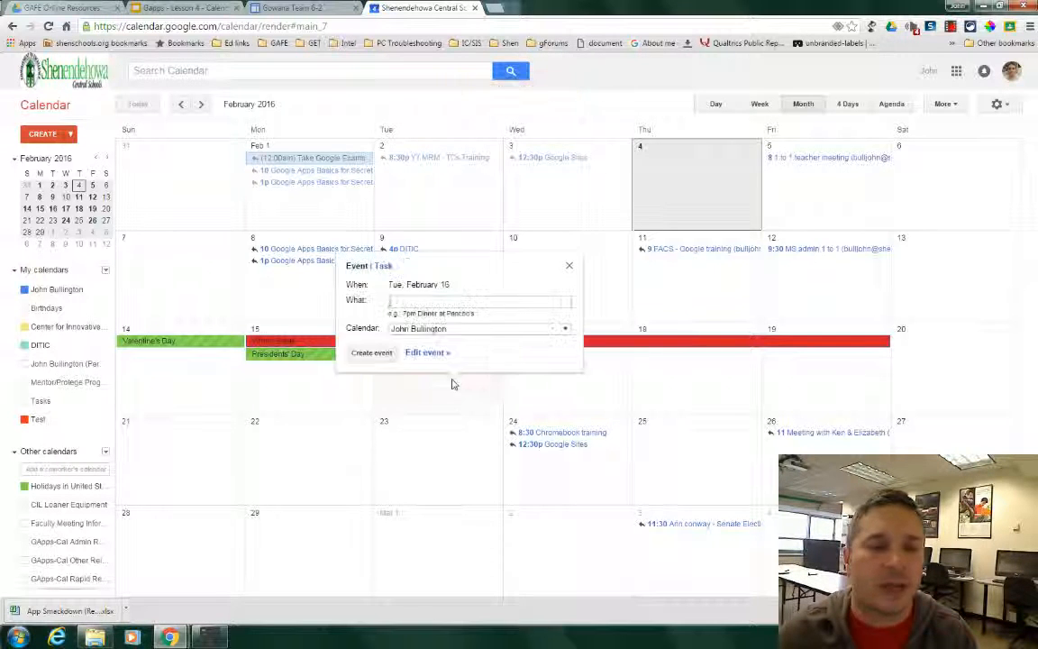
pyautogui.click(569, 266)
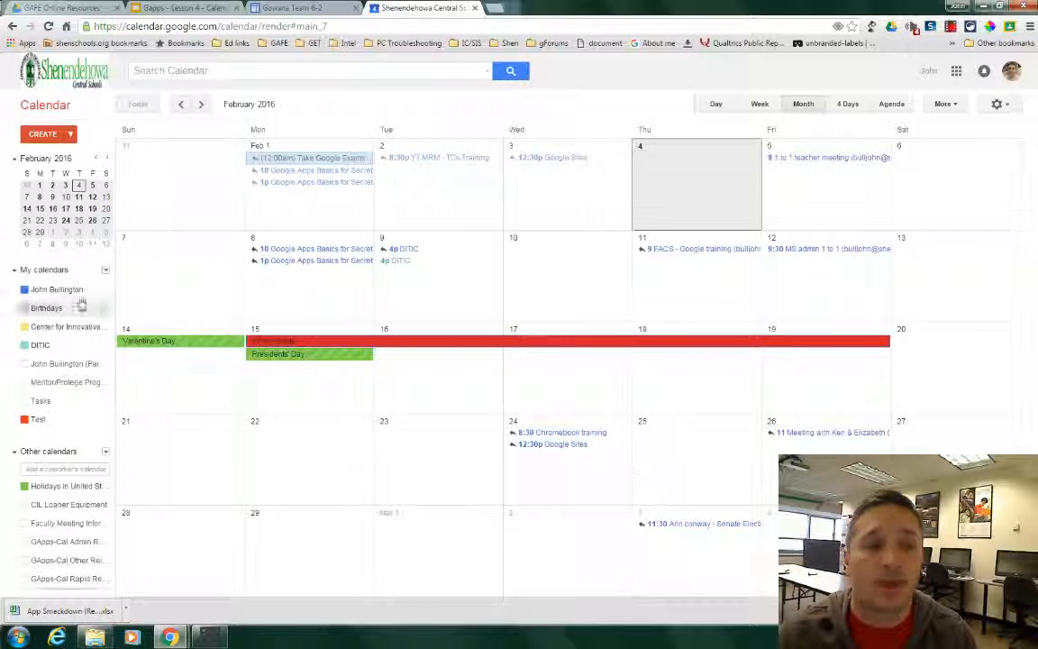
pyautogui.click(39, 411)
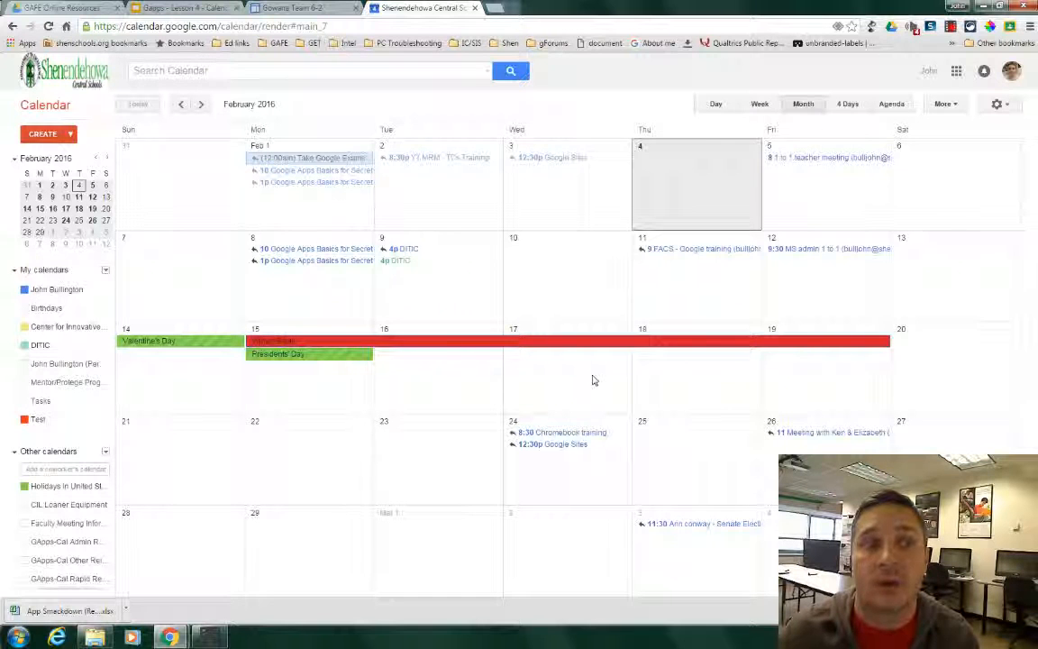
# Review the event color, attachment and add guest notes on the lesson presentation's appointment slide, undoing the accidental text move.
pyautogui.click(202, 9)
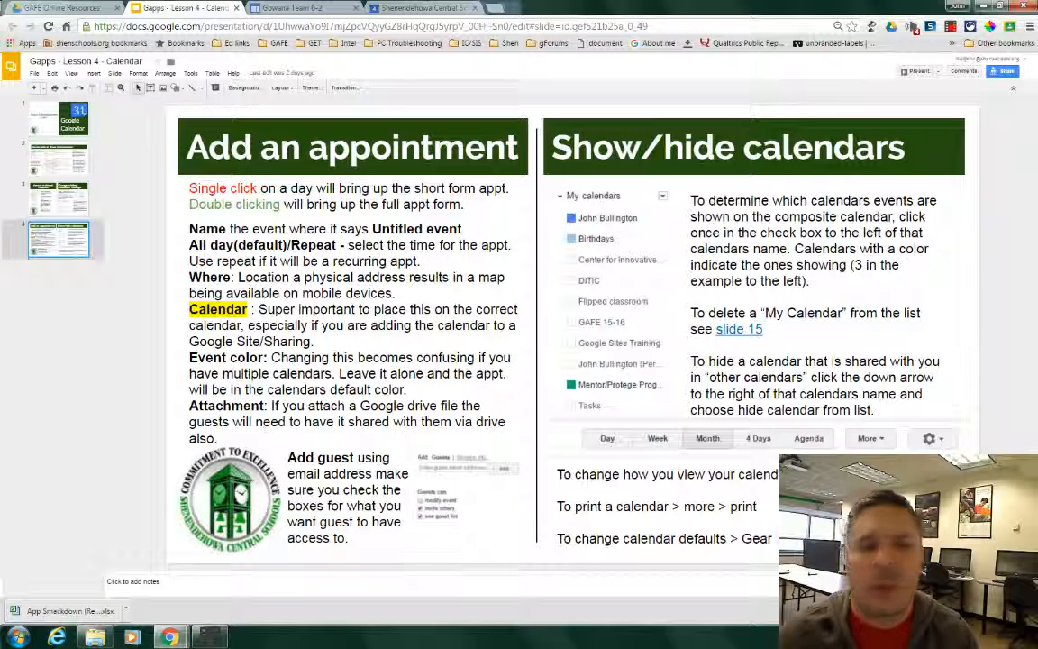
pyautogui.moveTo(189, 357); pyautogui.dragTo(418, 389)
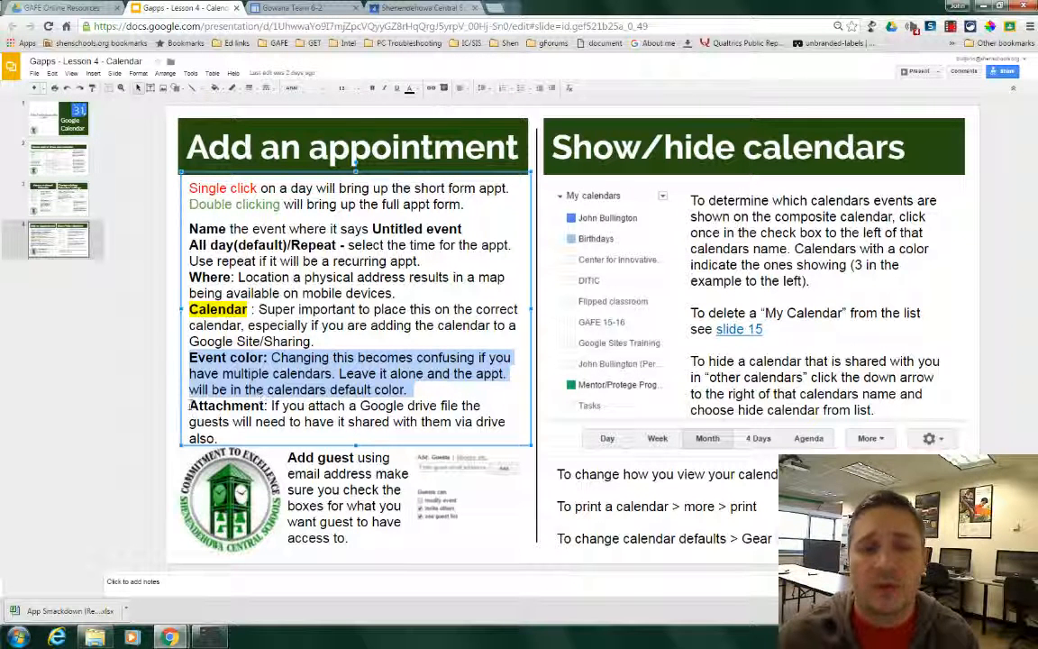
pyautogui.moveTo(196, 389); pyautogui.dragTo(220, 436)
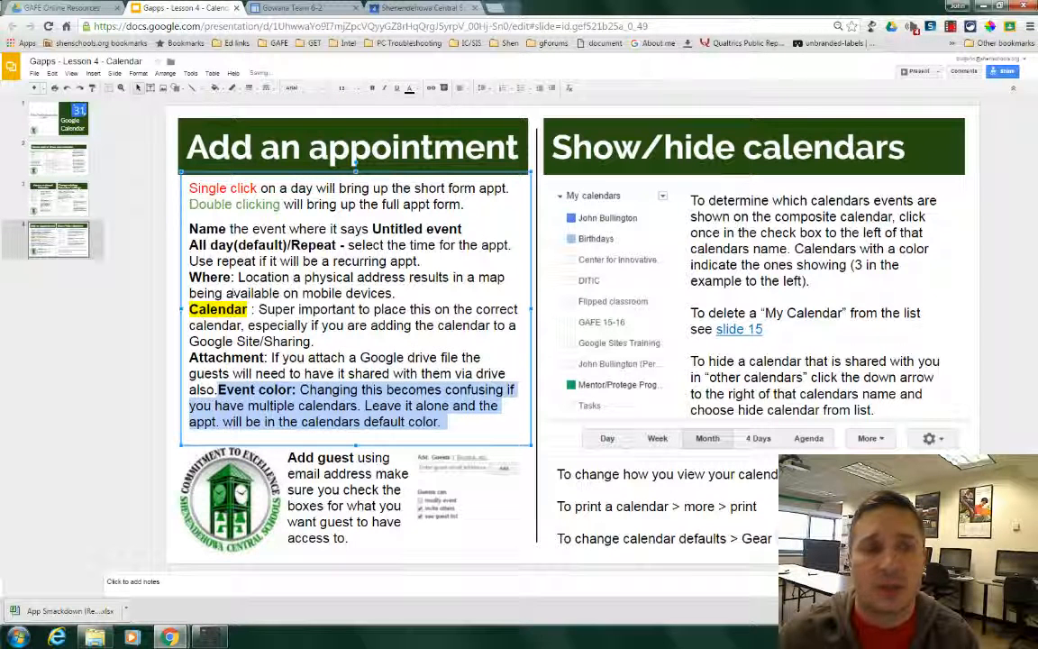
pyautogui.click(68, 89)
pyautogui.click(241, 421)
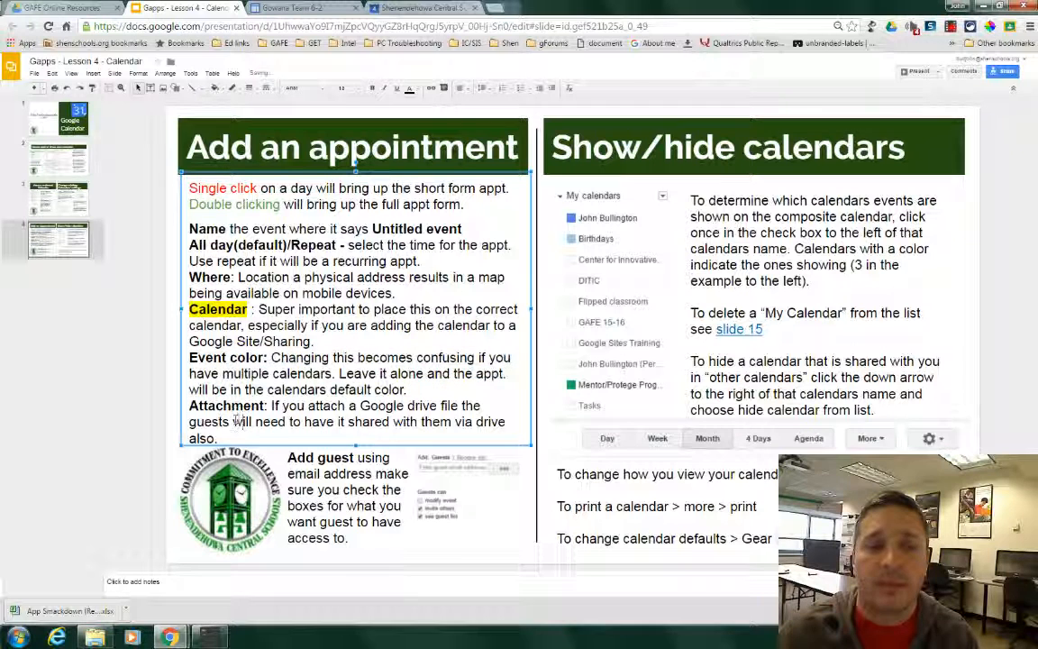
pyautogui.moveTo(189, 406); pyautogui.dragTo(226, 437)
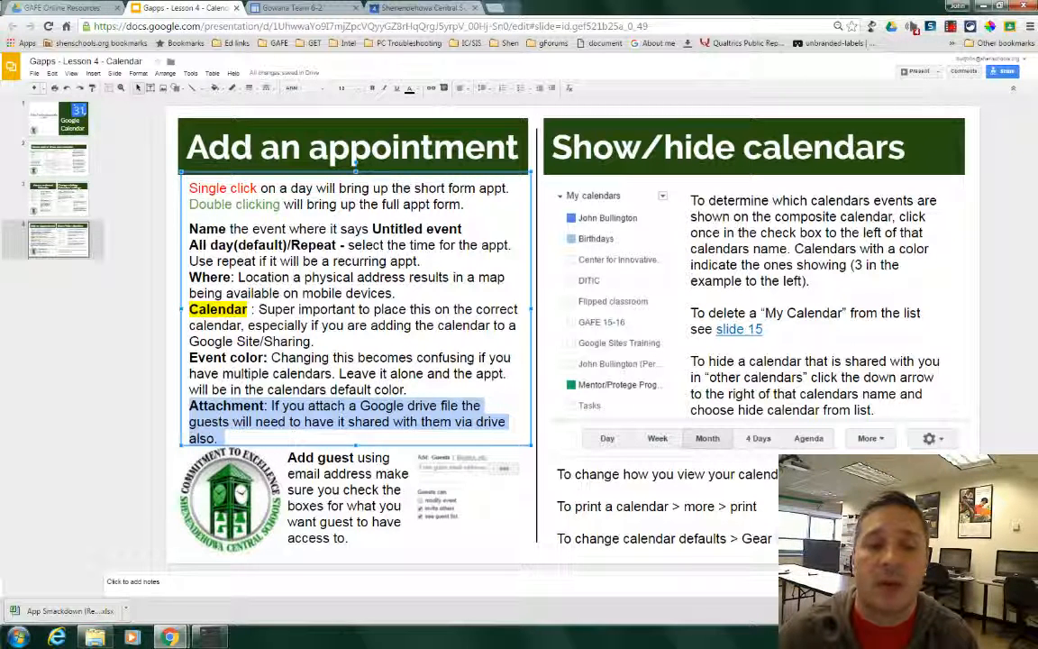
pyautogui.click(303, 457)
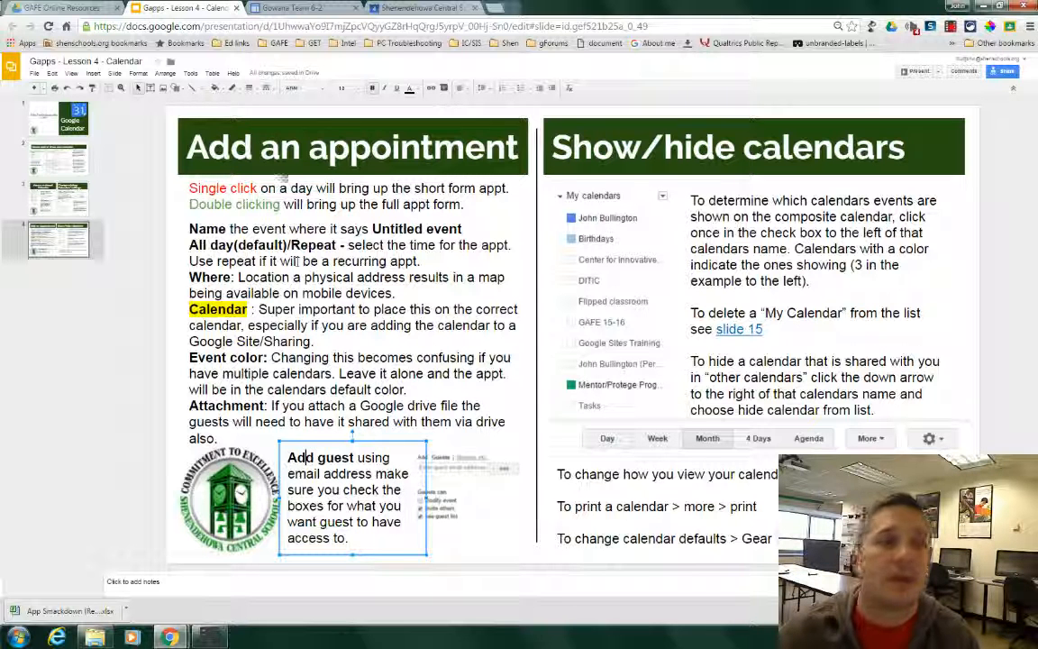
# Return to Google Calendar, toggle the personal calendar's visibility, and view the options of the Mentor/Protege Program calendar.
pyautogui.click(419, 8)
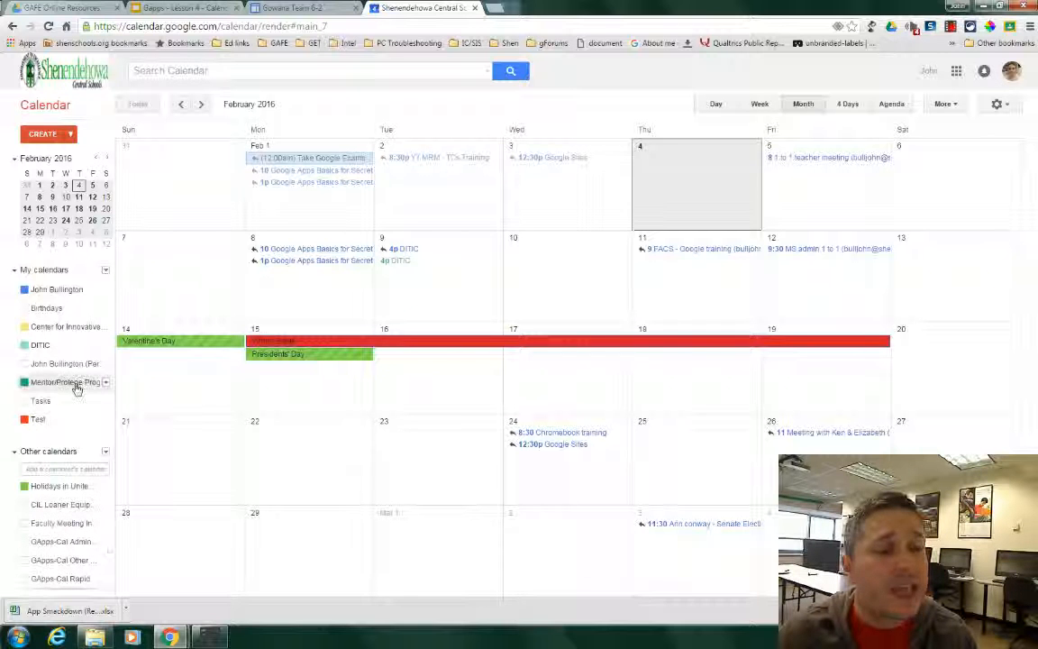
pyautogui.click(36, 364)
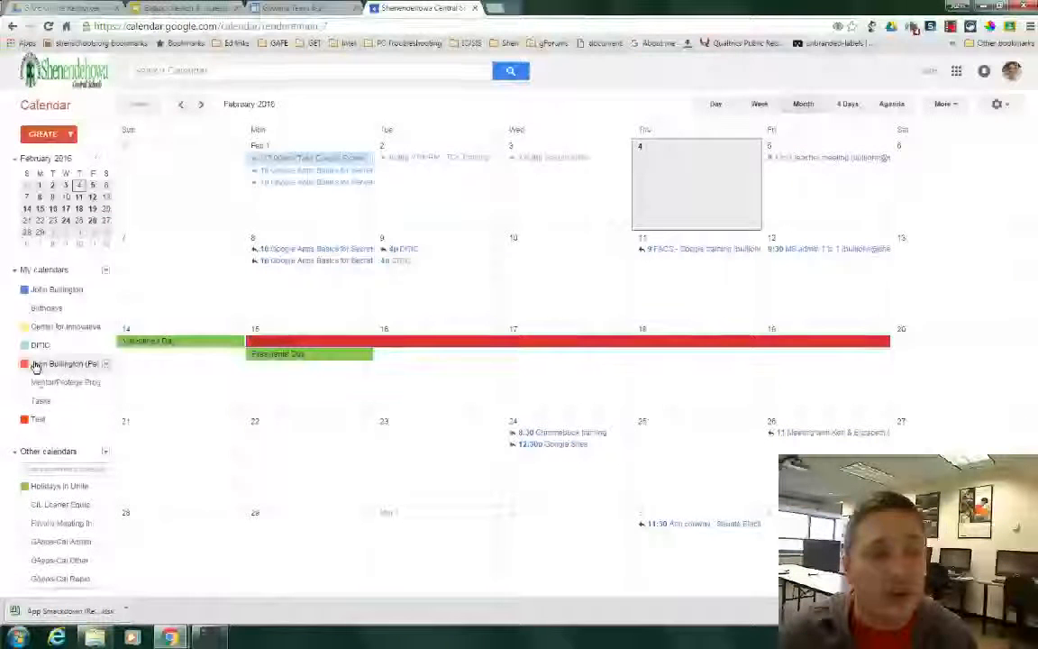
pyautogui.click(104, 383)
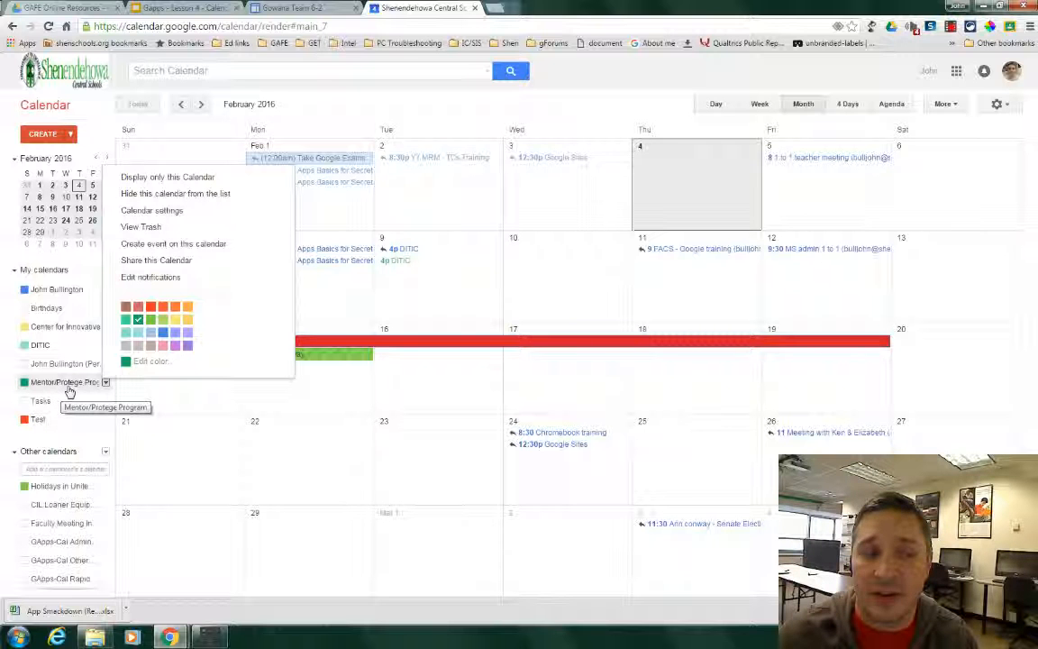
pyautogui.click(372, 106)
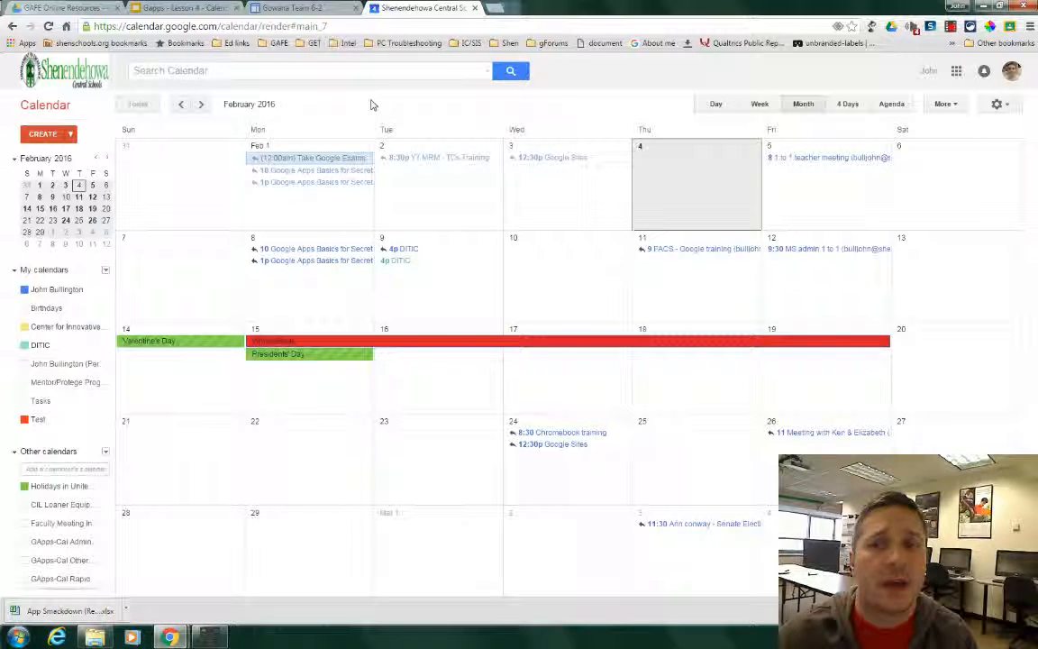
# Open the calendar settings and examine the general options and the list of own and other calendars.
pyautogui.click(998, 104)
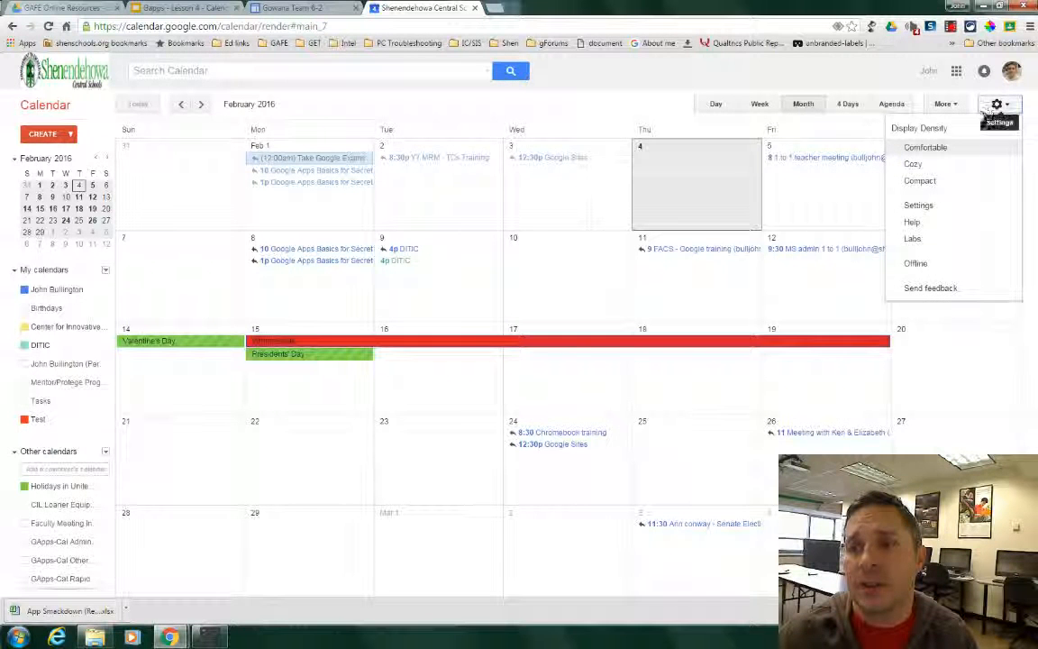
pyautogui.click(919, 206)
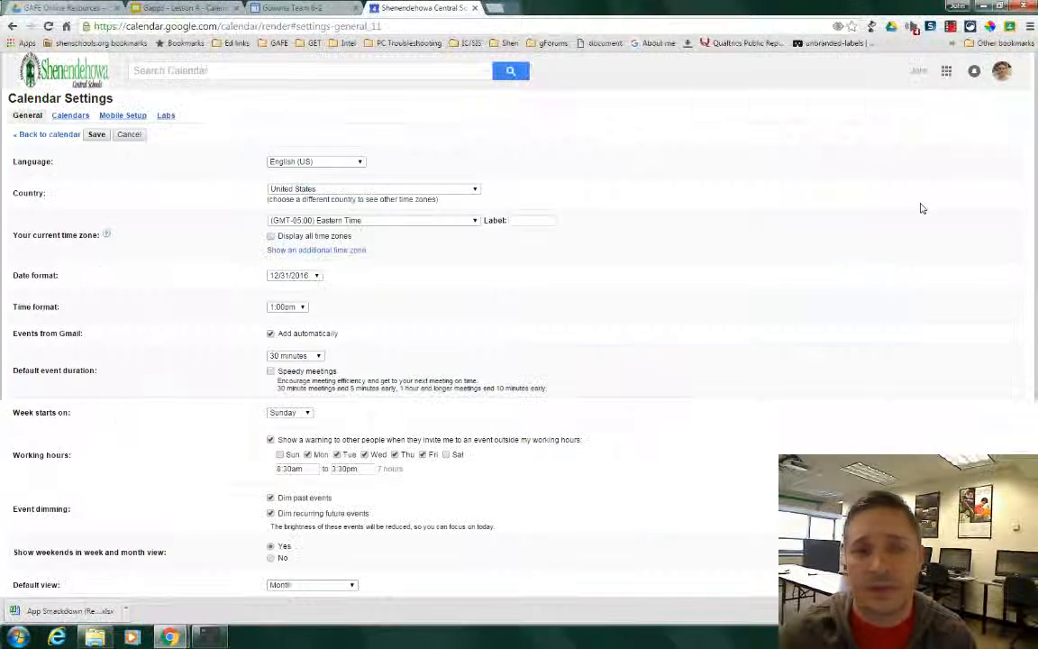
pyautogui.click(69, 117)
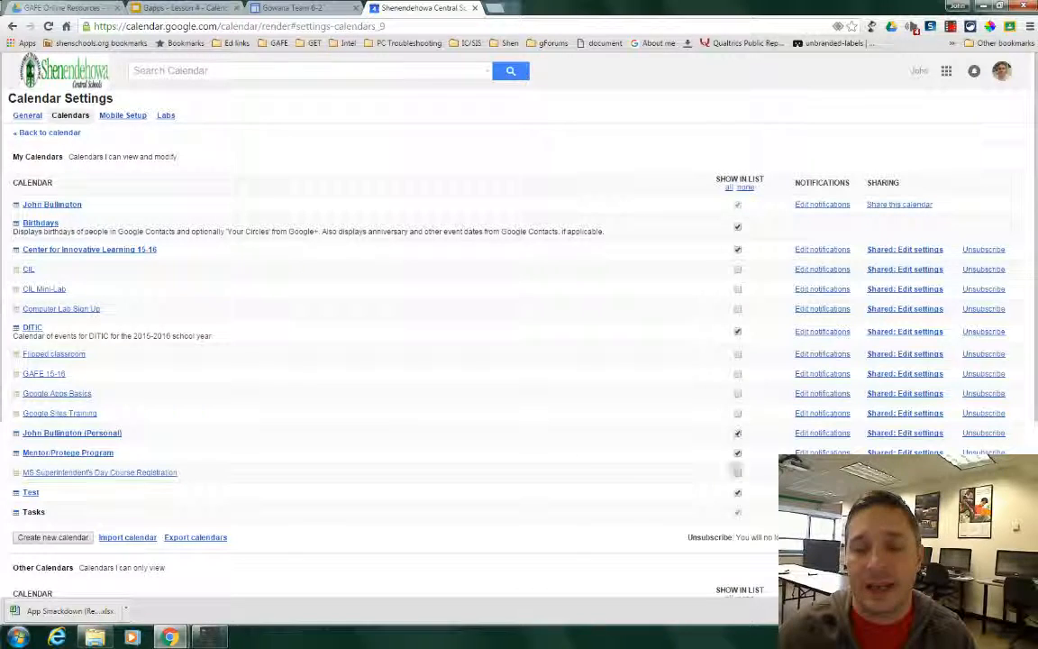
pyautogui.scroll(-3, 560, 447)
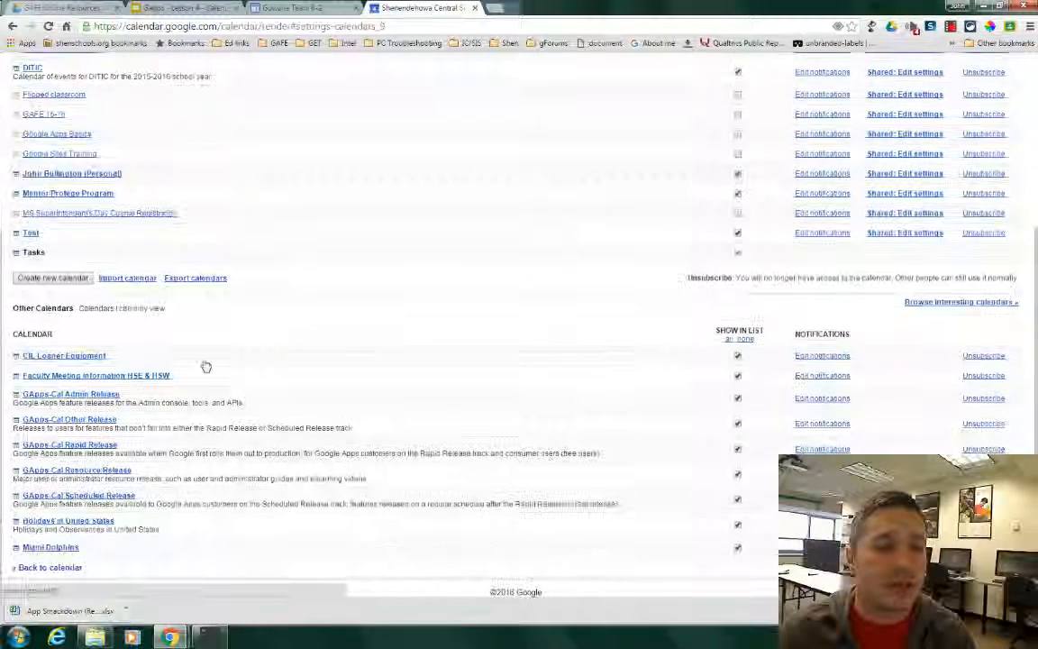
# Leave the settings for the calendar, browse the adjacent months, and come back to February 2016.
pyautogui.scroll(3, 93, 376)
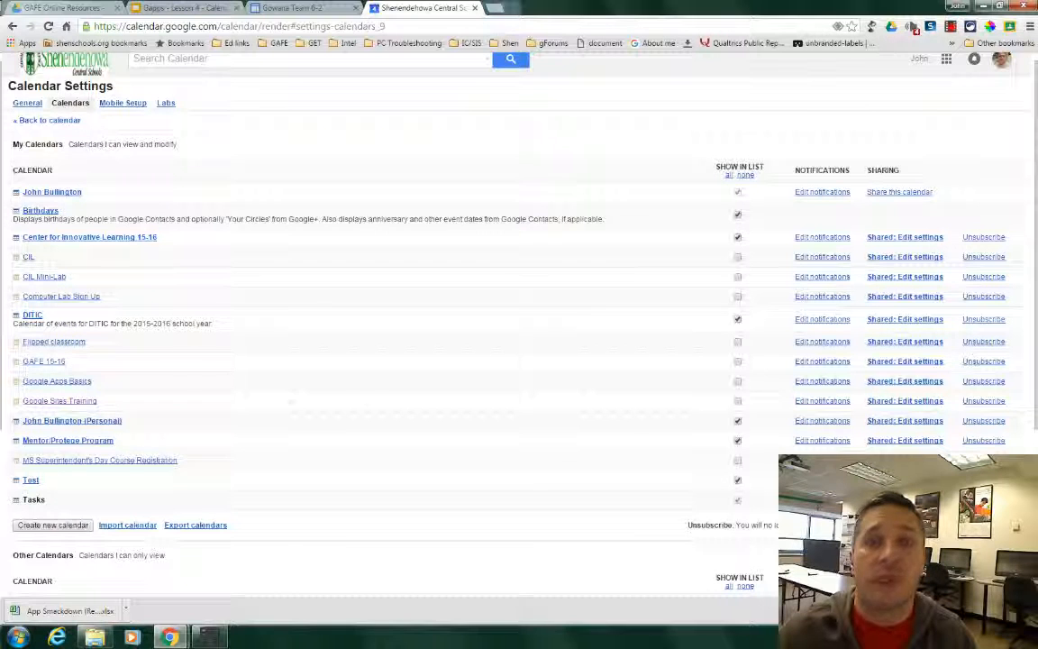
pyautogui.click(36, 121)
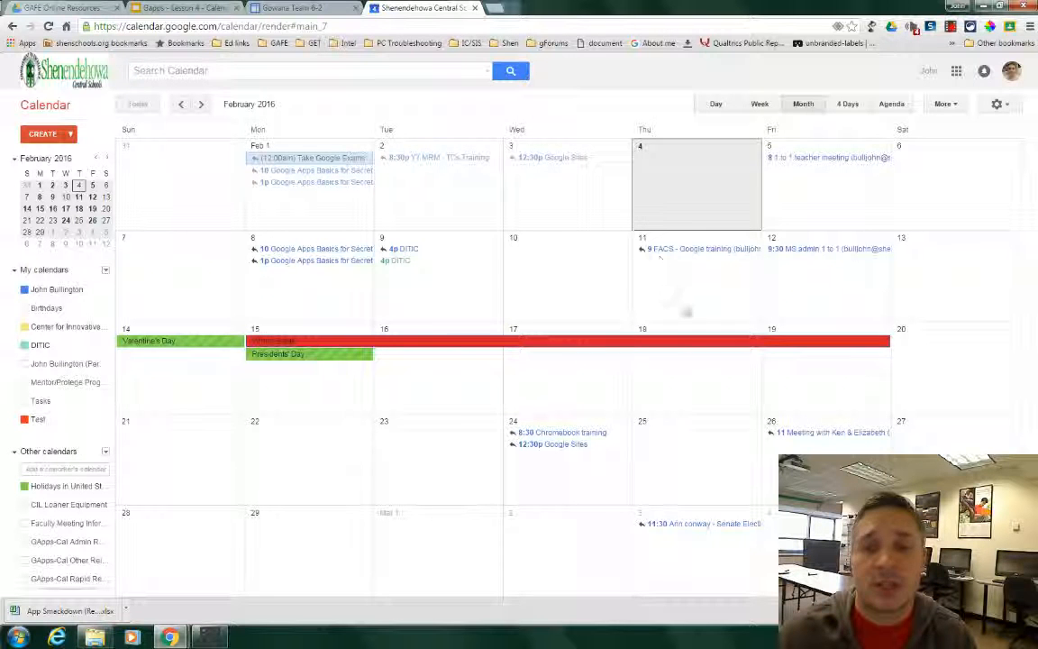
pyautogui.click(198, 105)
pyautogui.click(182, 104)
pyautogui.click(182, 105)
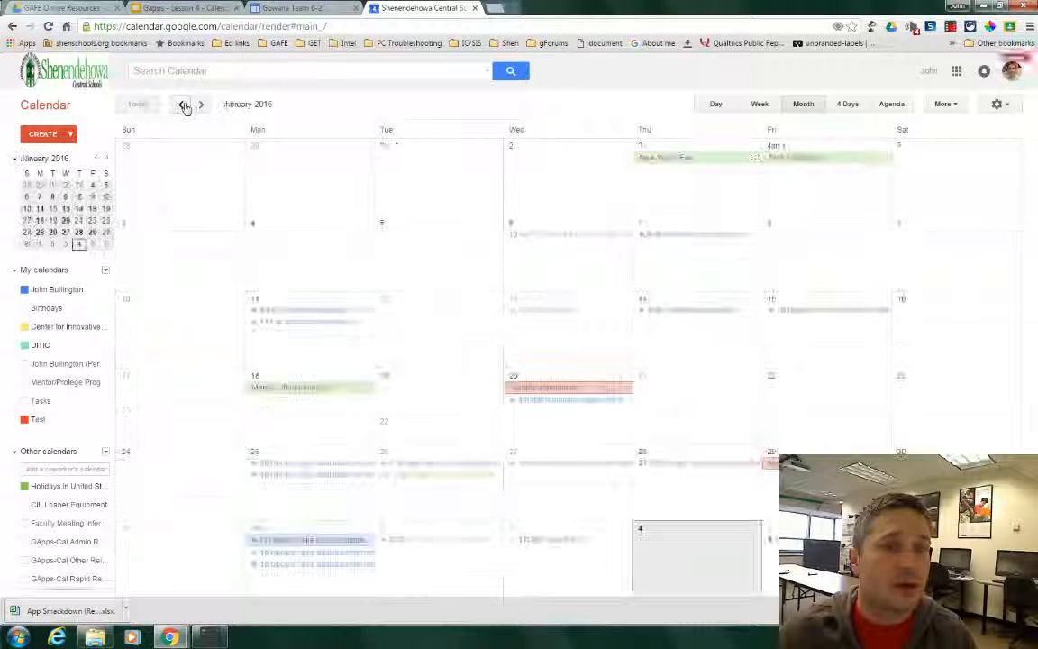
pyautogui.click(200, 104)
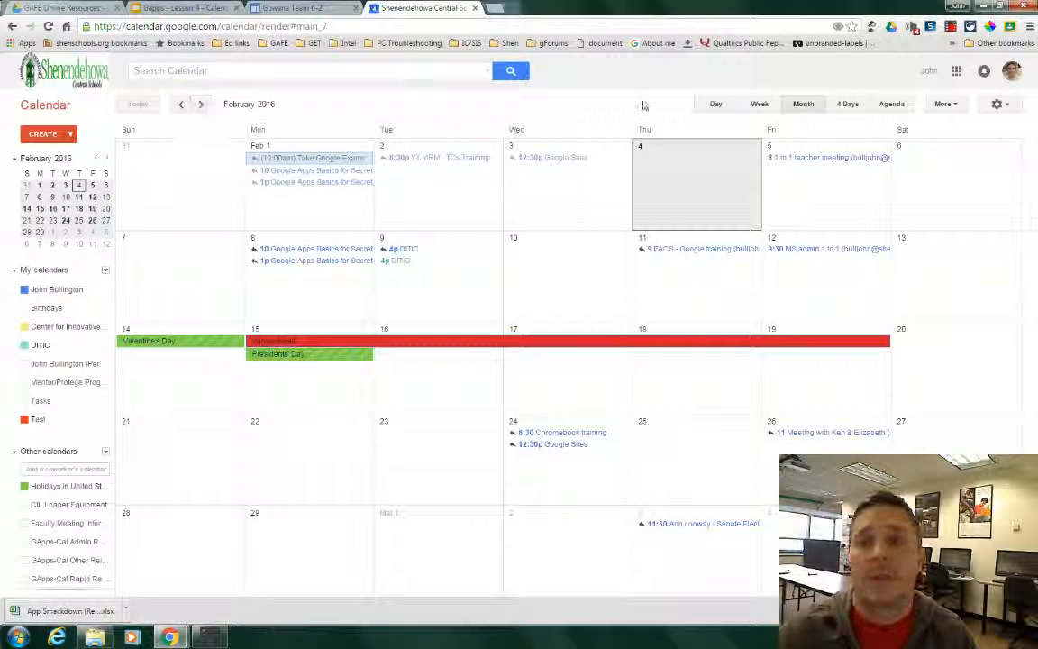
# View the calendar by day, week, month and agenda, check the additional print and refresh options, and return to the month view.
pyautogui.click(715, 104)
pyautogui.click(759, 105)
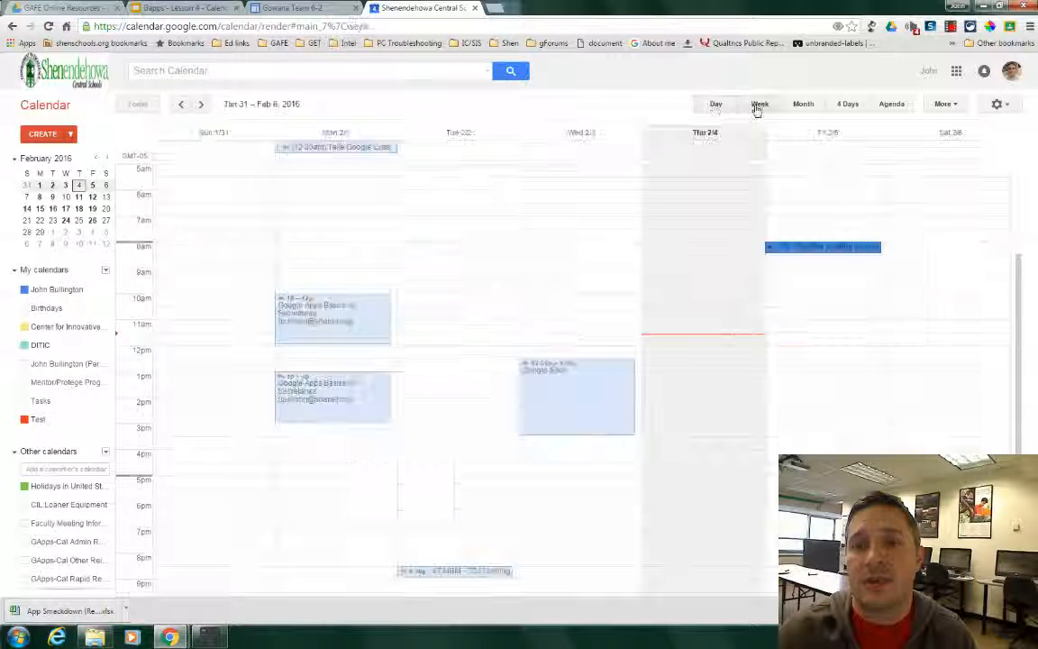
pyautogui.click(802, 105)
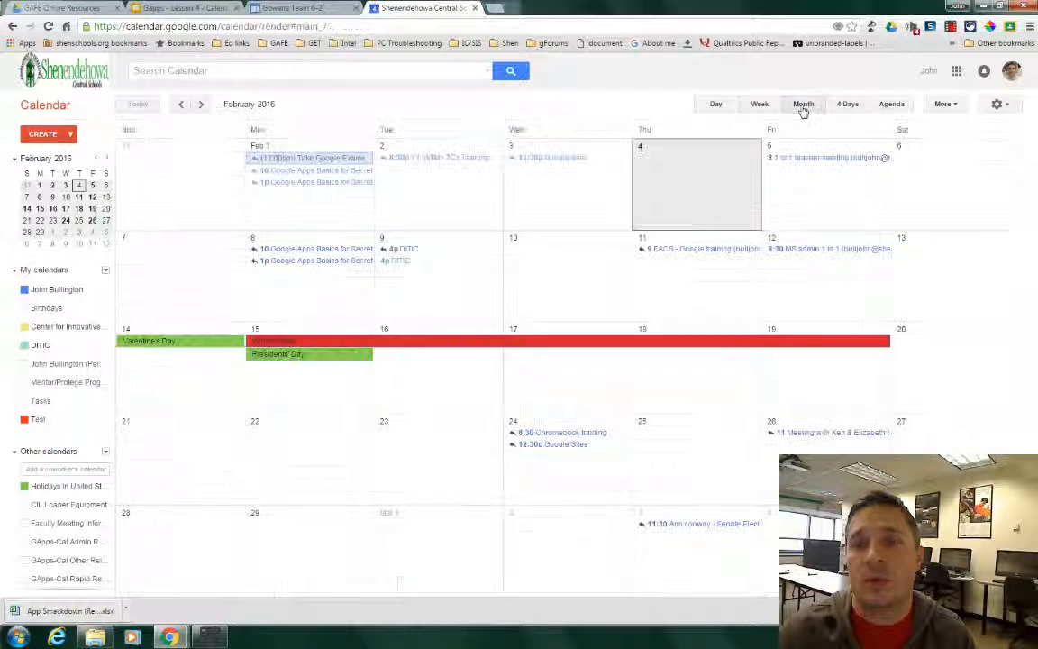
pyautogui.click(875, 105)
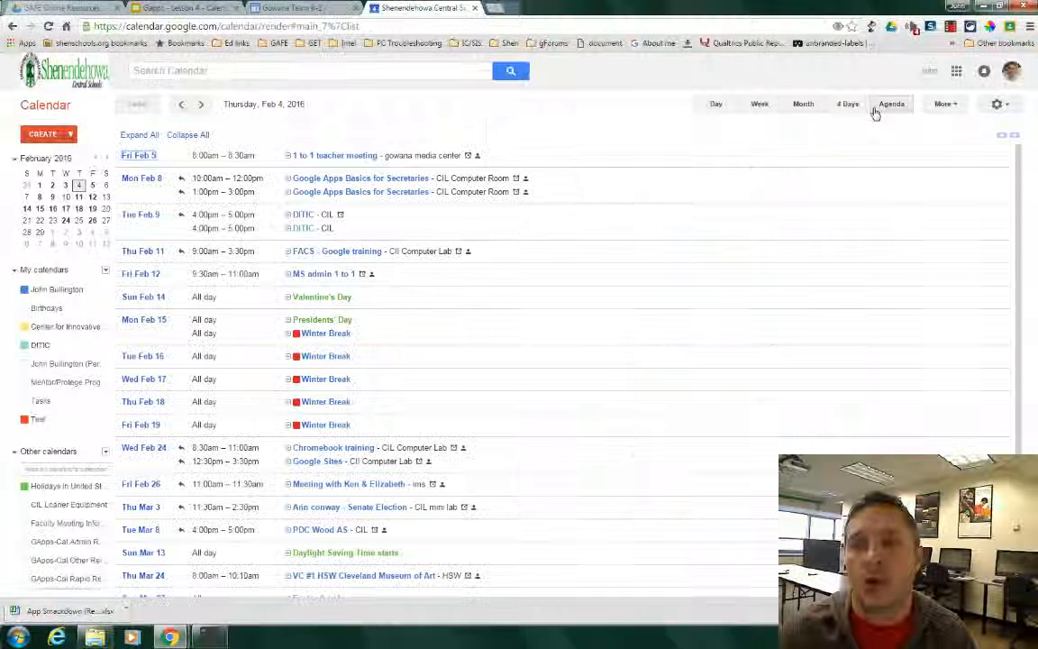
pyautogui.click(941, 104)
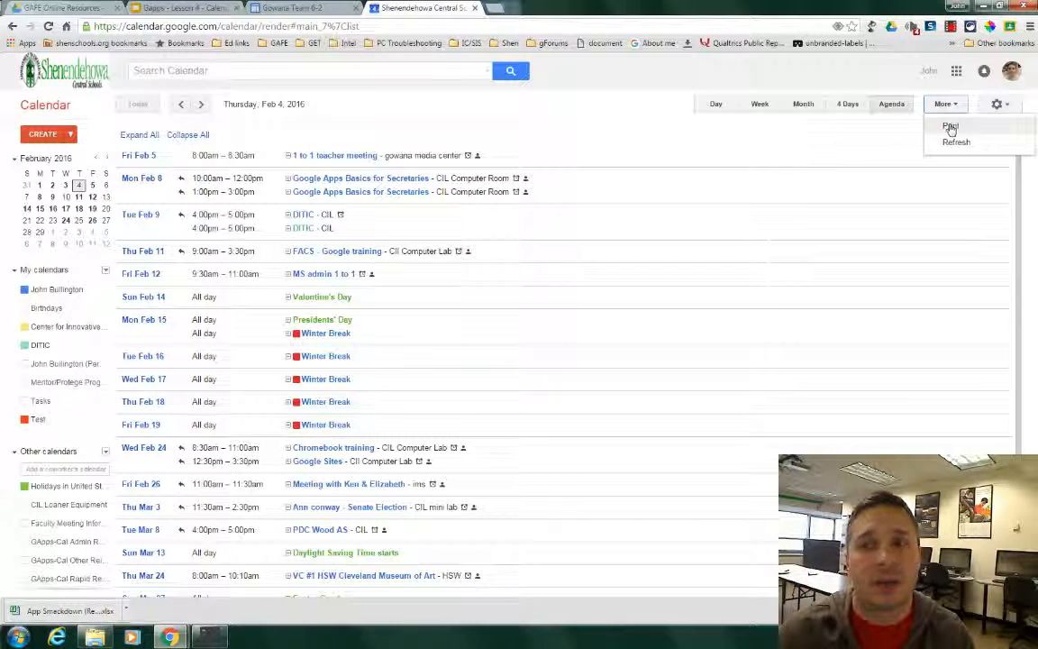
pyautogui.click(805, 104)
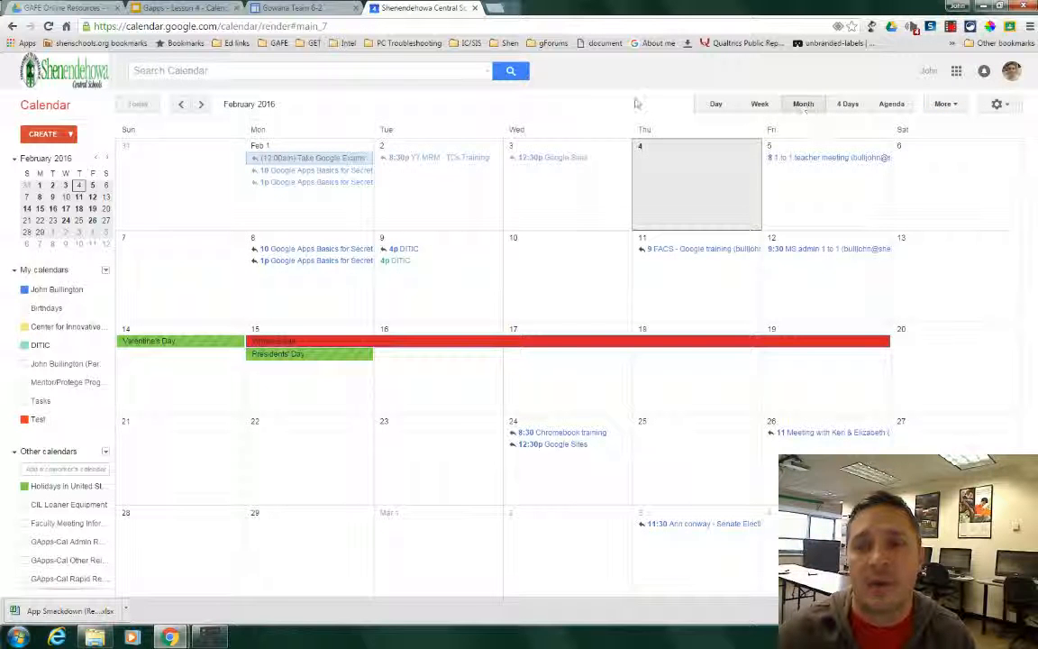